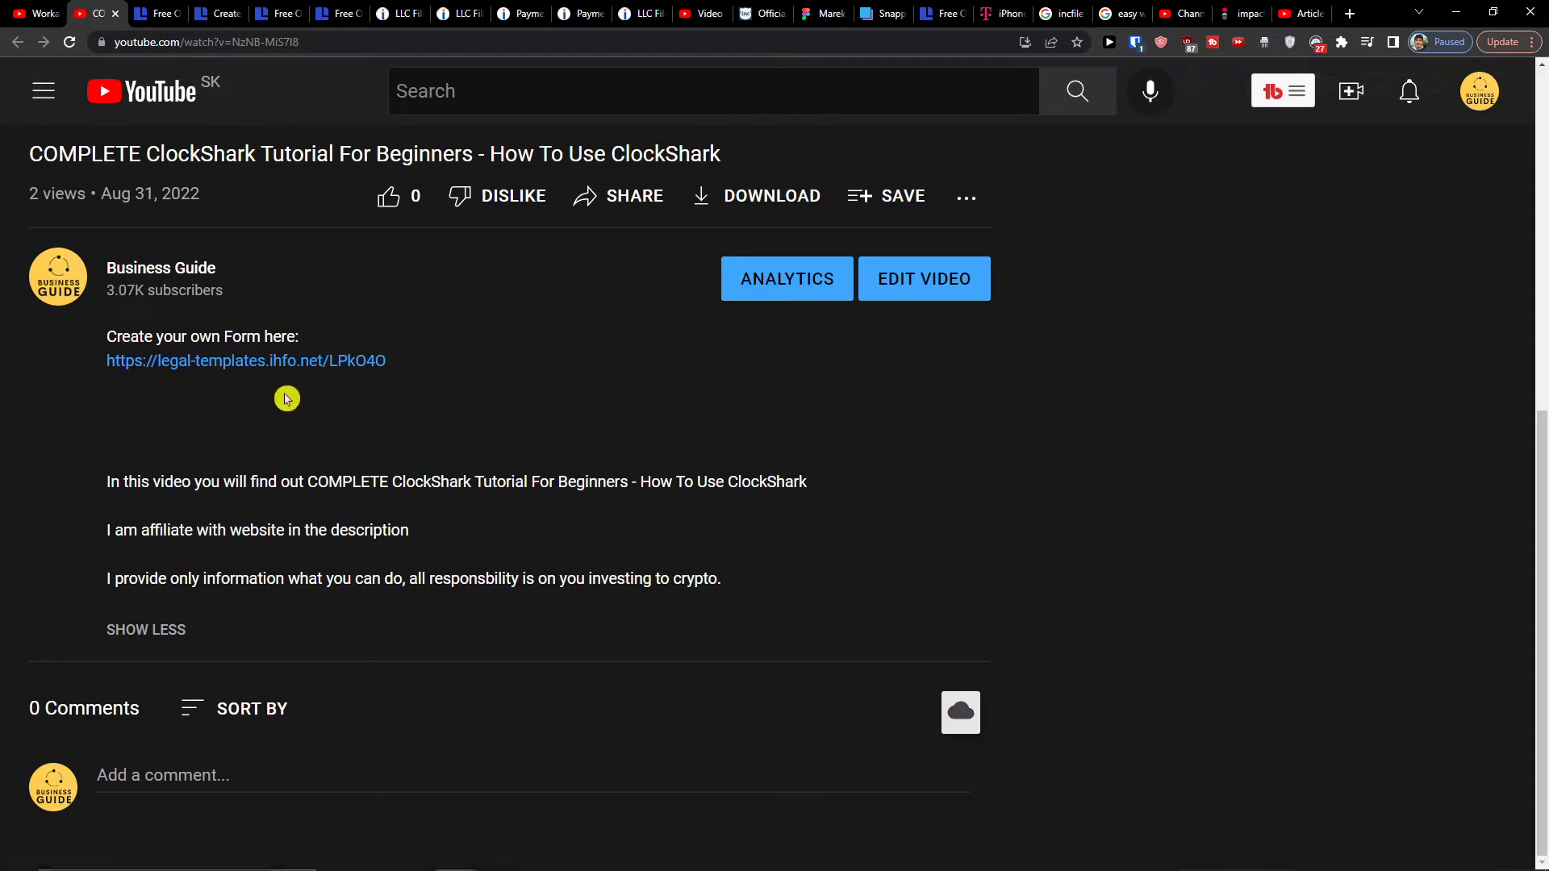
Step: Open the LegalTemplates site from the link in the video description and bring up all of its business forms
left_click(247, 365)
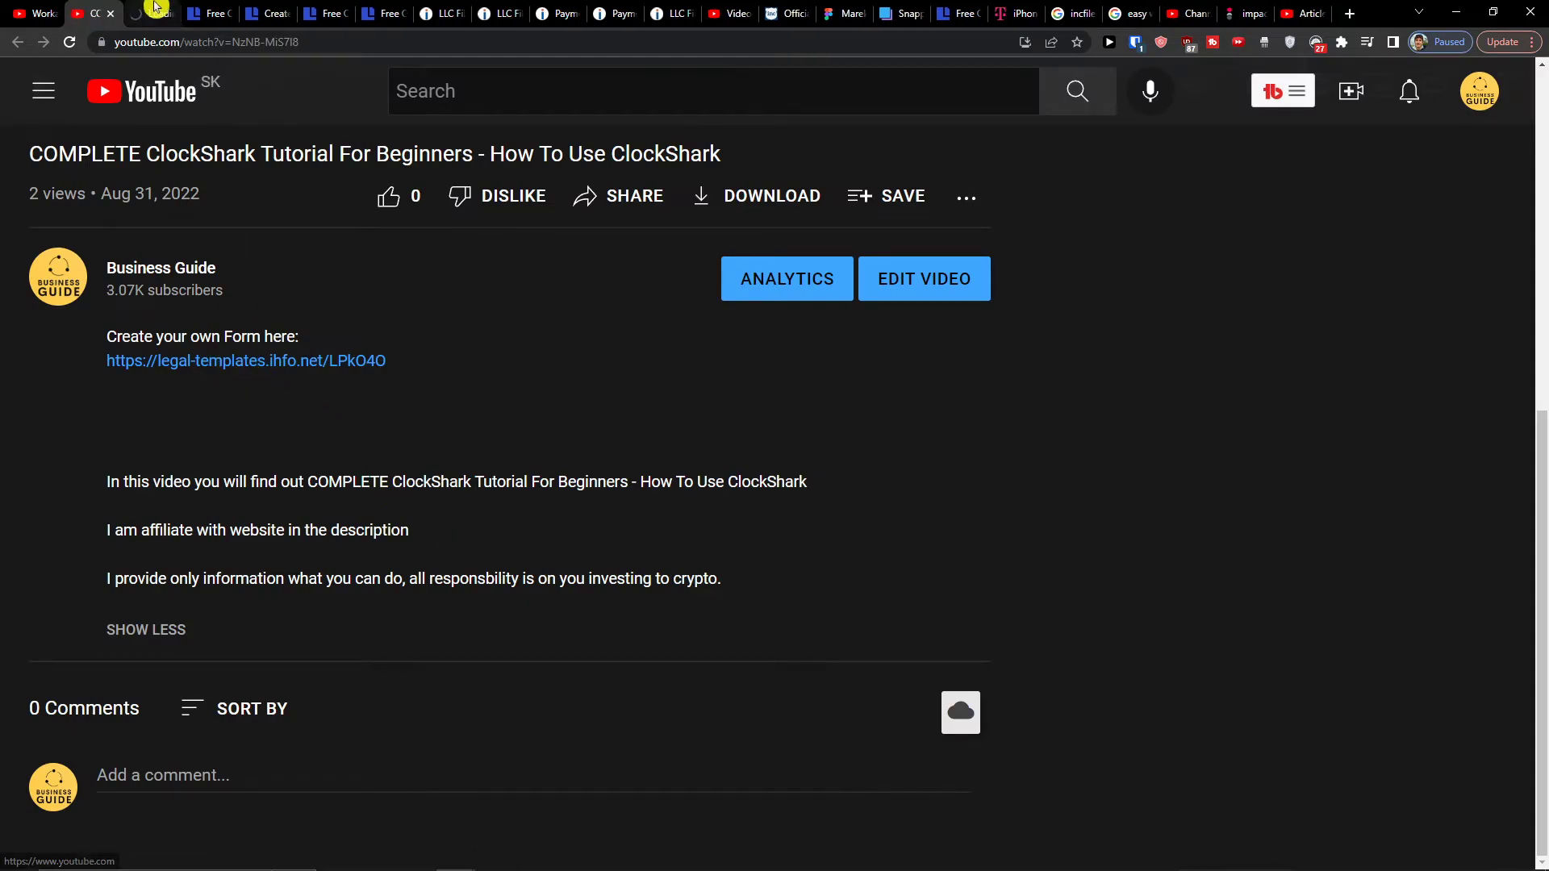
key("ctrl+Tab")
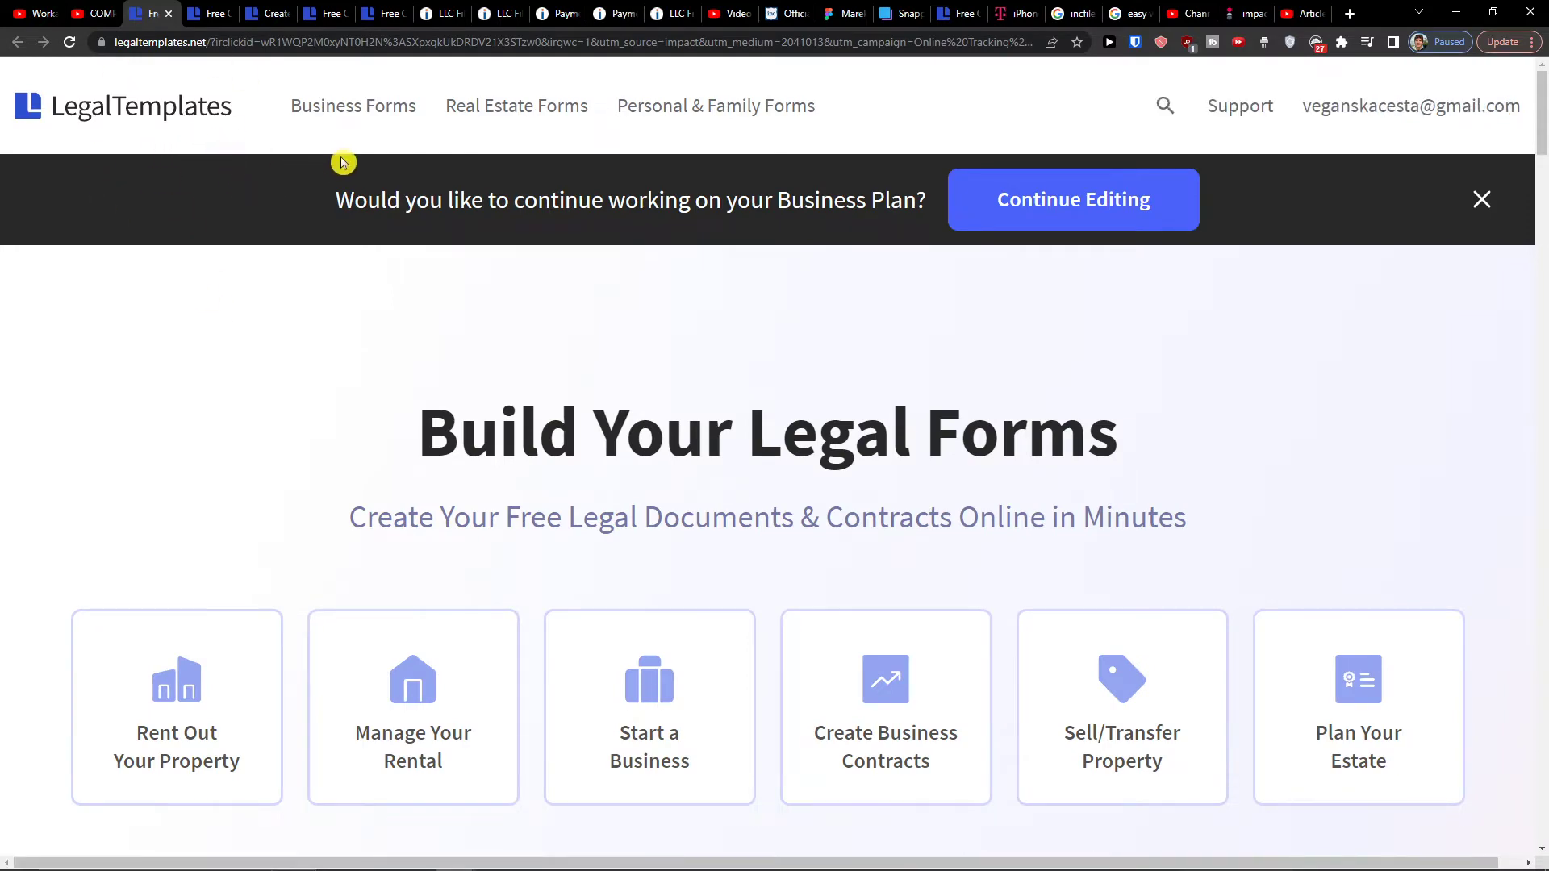
mouse_move(336, 131)
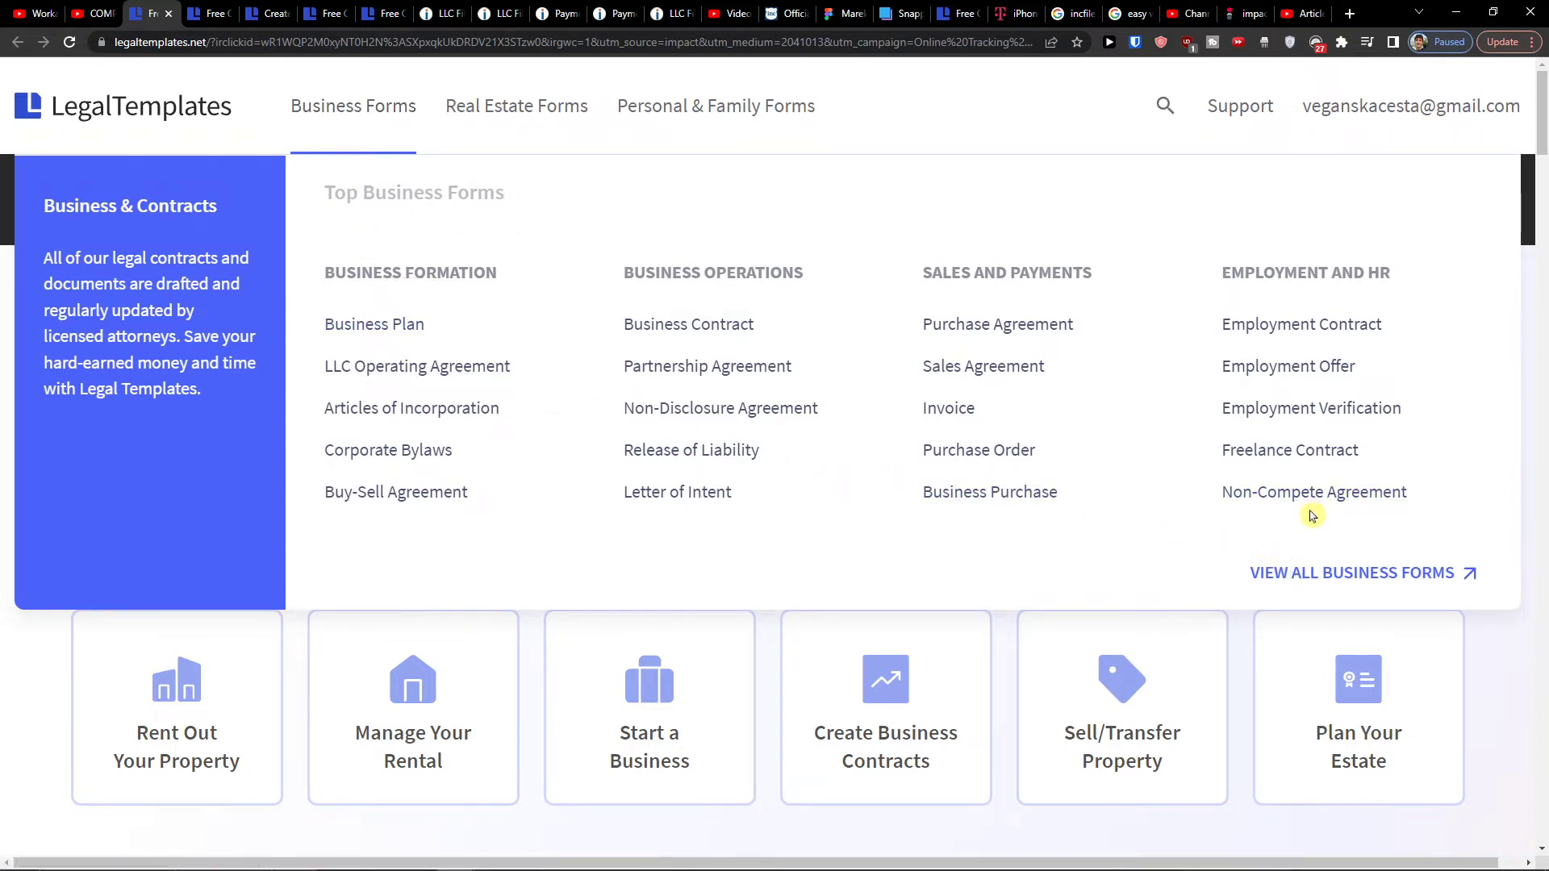
left_click(1302, 591)
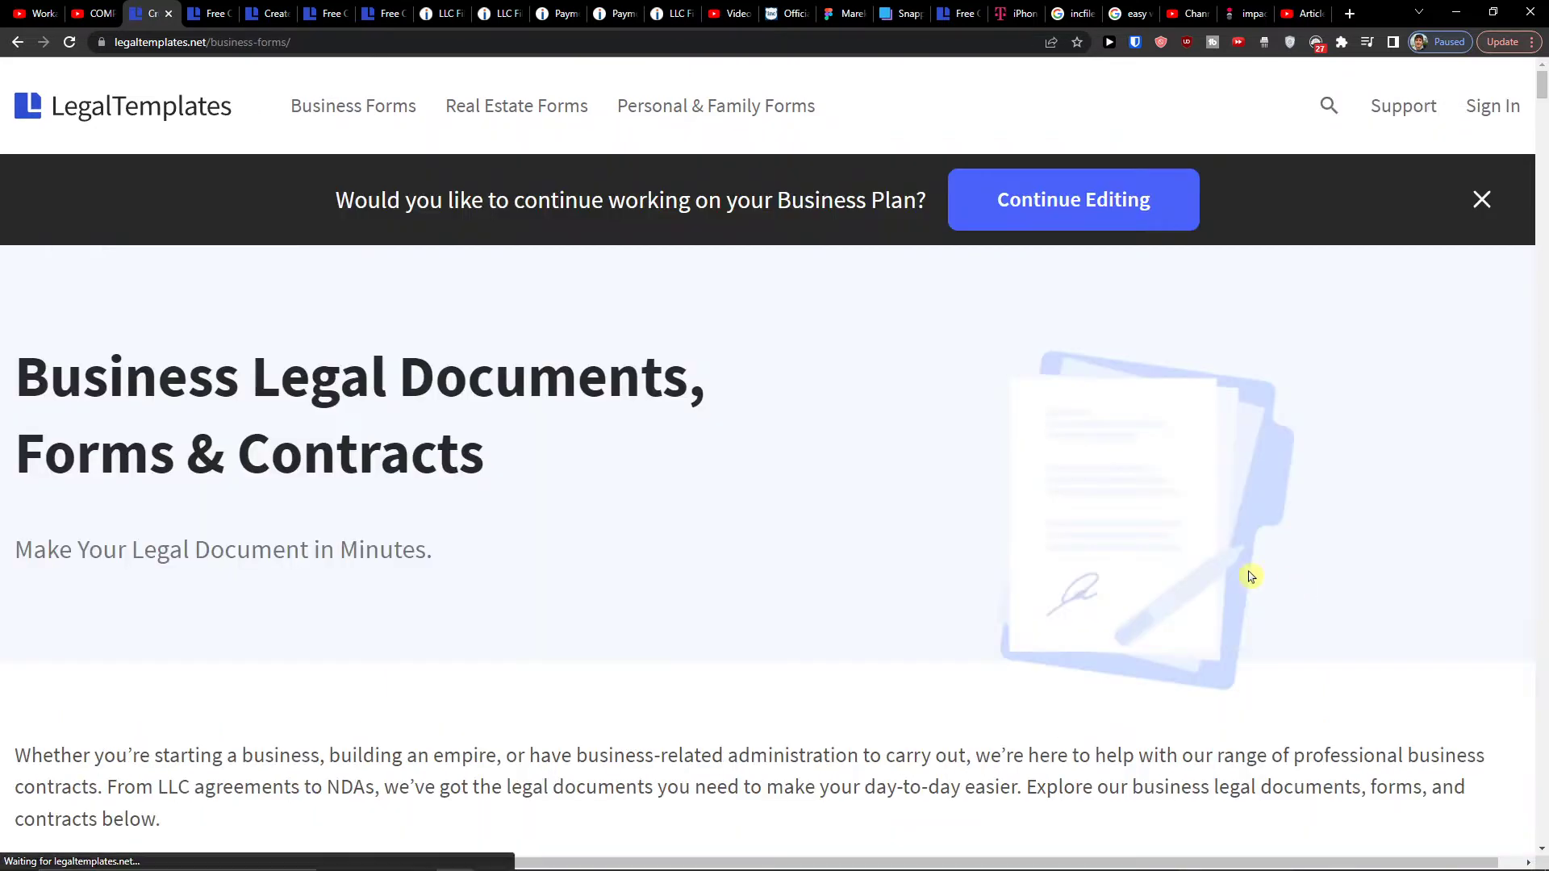
Step: Open the Articles of Incorporation document from the Business Formation forms
scroll(630, 455, "down", 5)
scroll(630, 455, "down", 8)
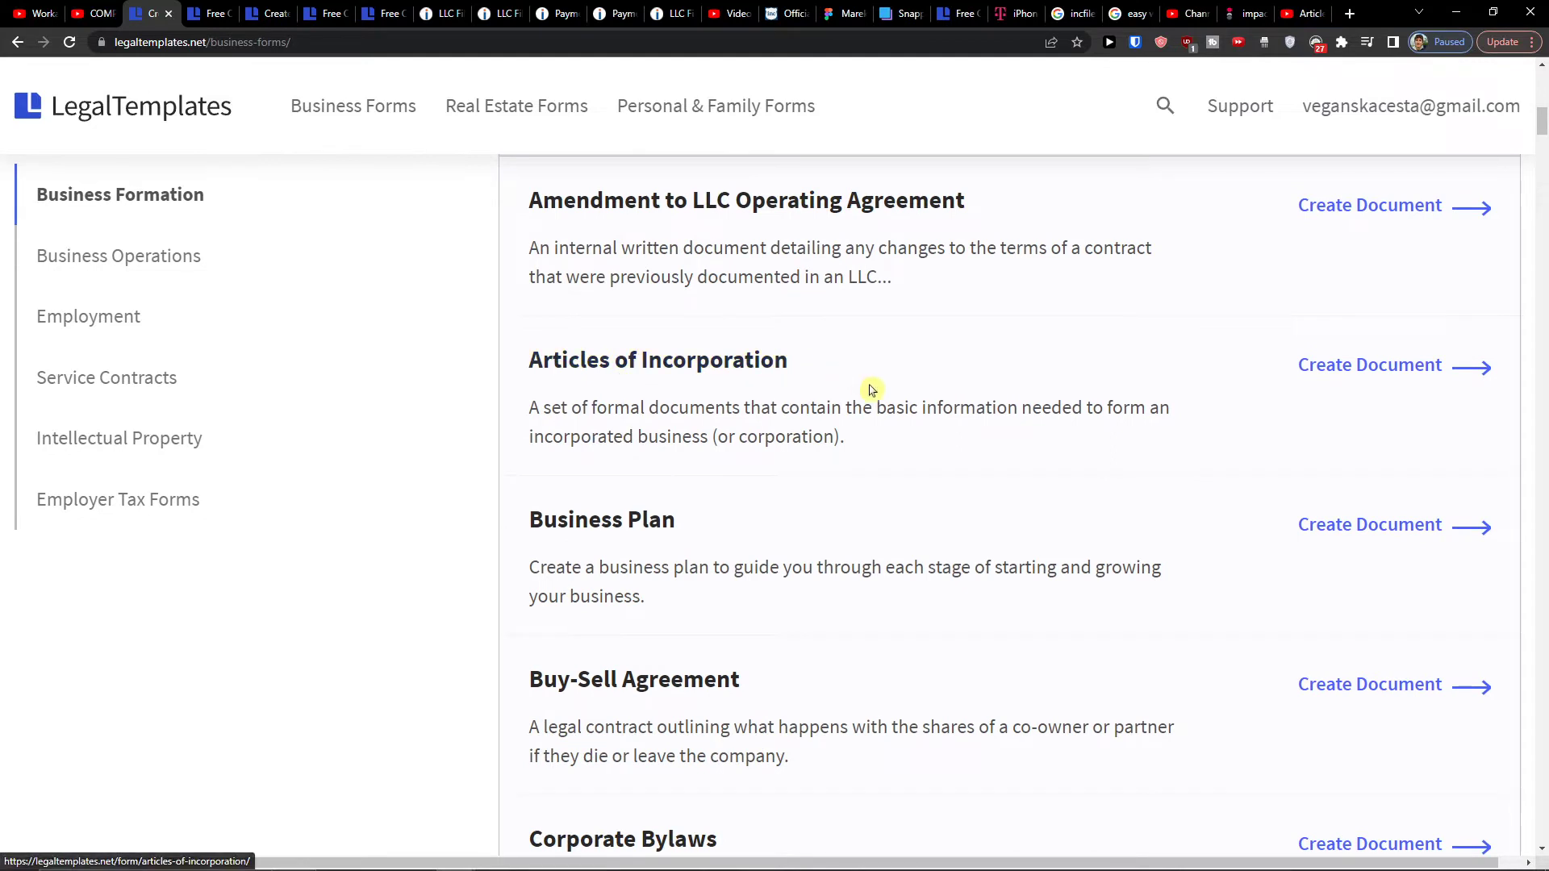
left_click(1391, 383)
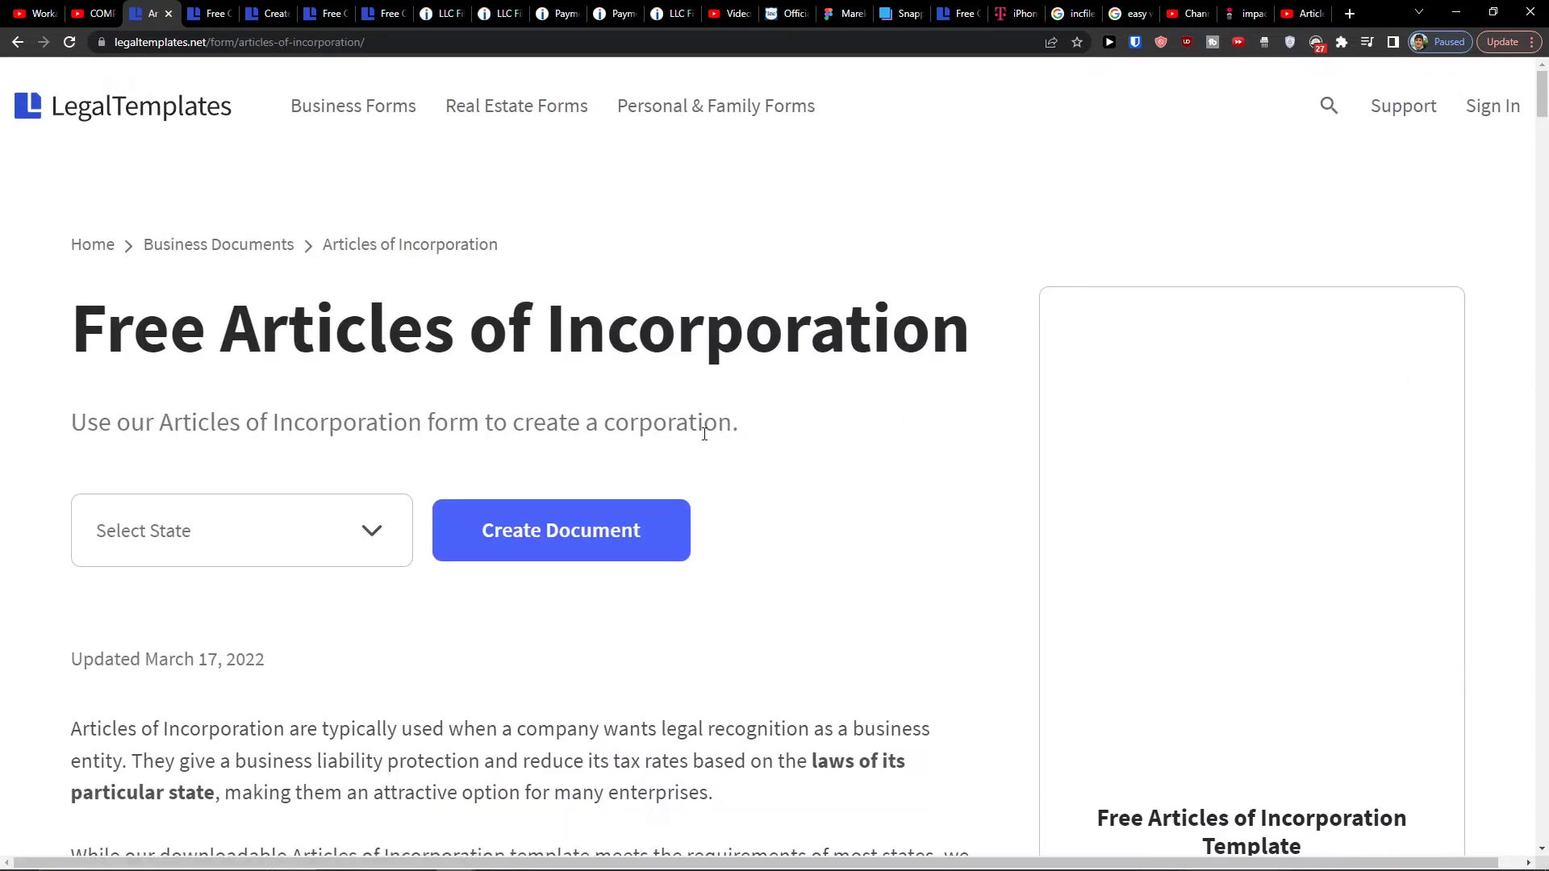
Step: Choose Arizona as the state for the Articles of Incorporation
left_click(218, 555)
left_click(218, 559)
left_click(218, 558)
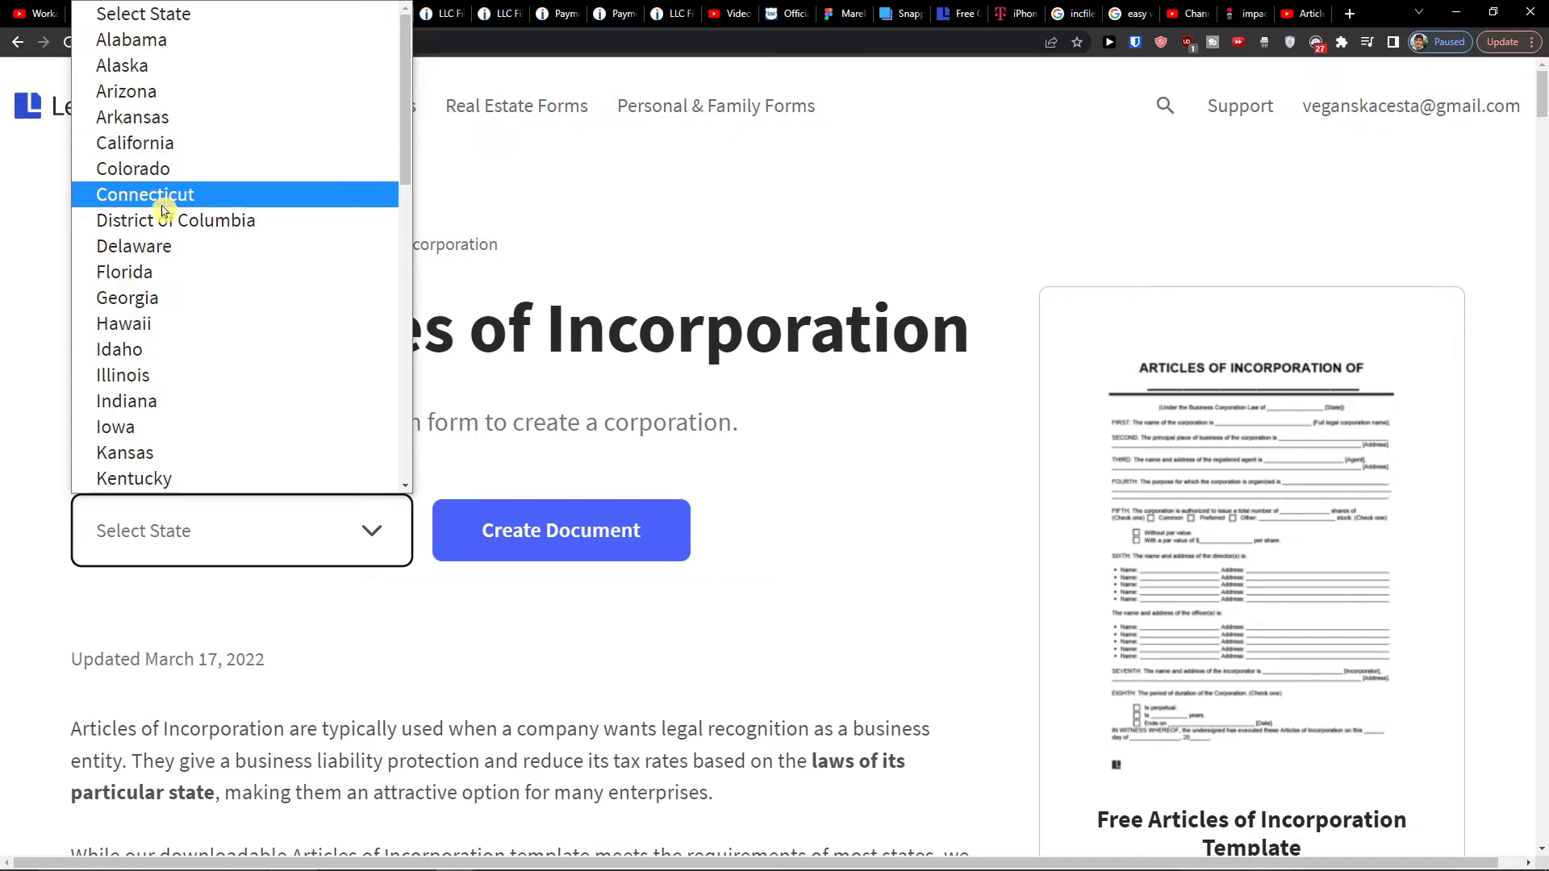
scroll(174, 207, "down", 10)
scroll(175, 218, "down", 2)
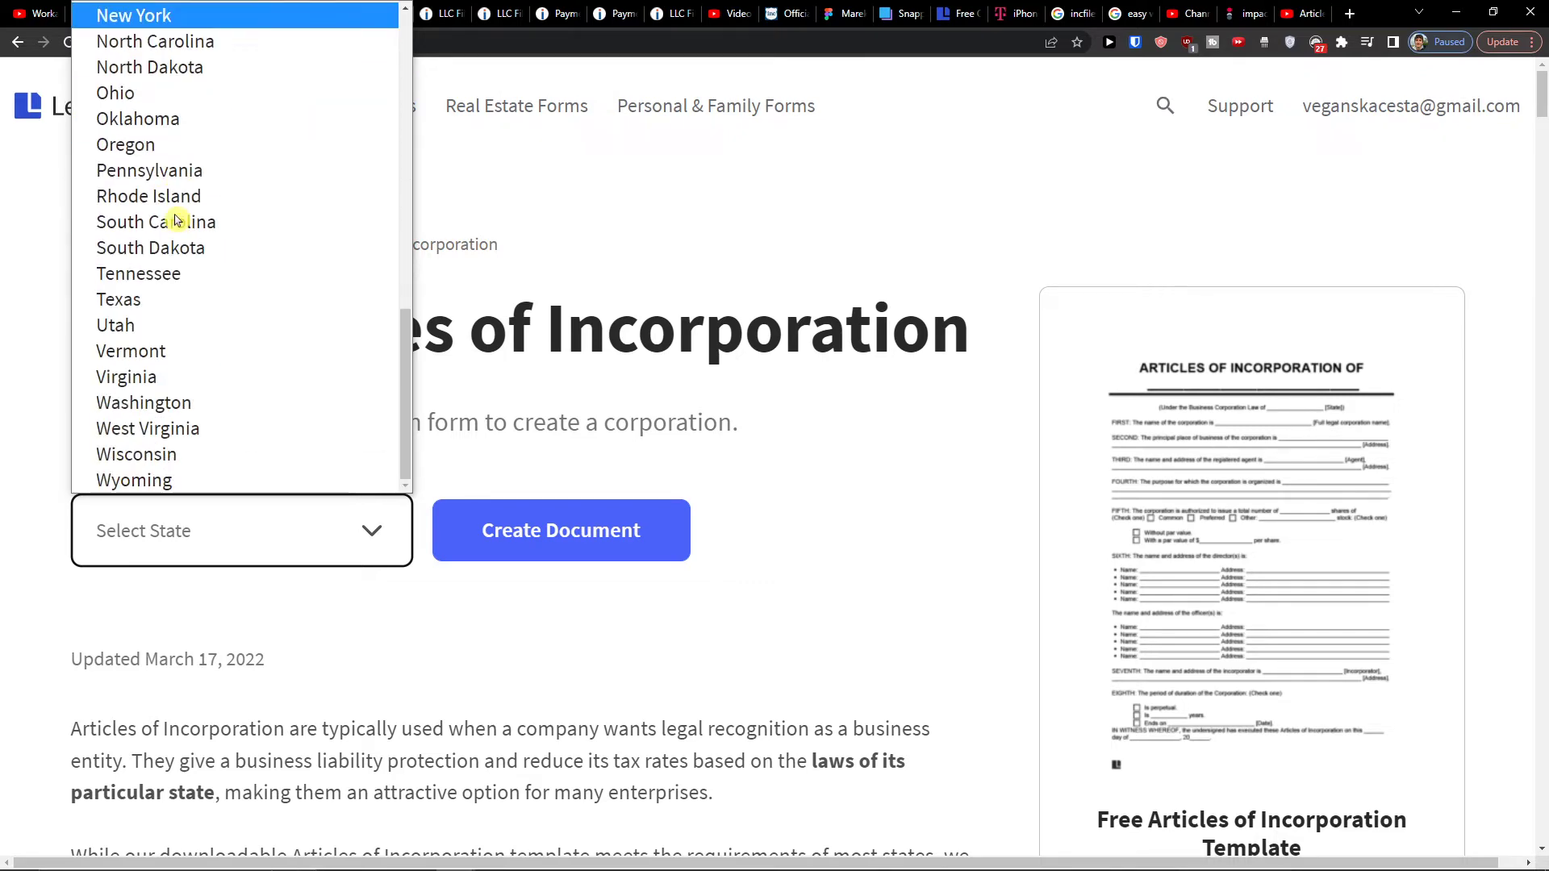
scroll(173, 221, "up", 15)
left_click(166, 96)
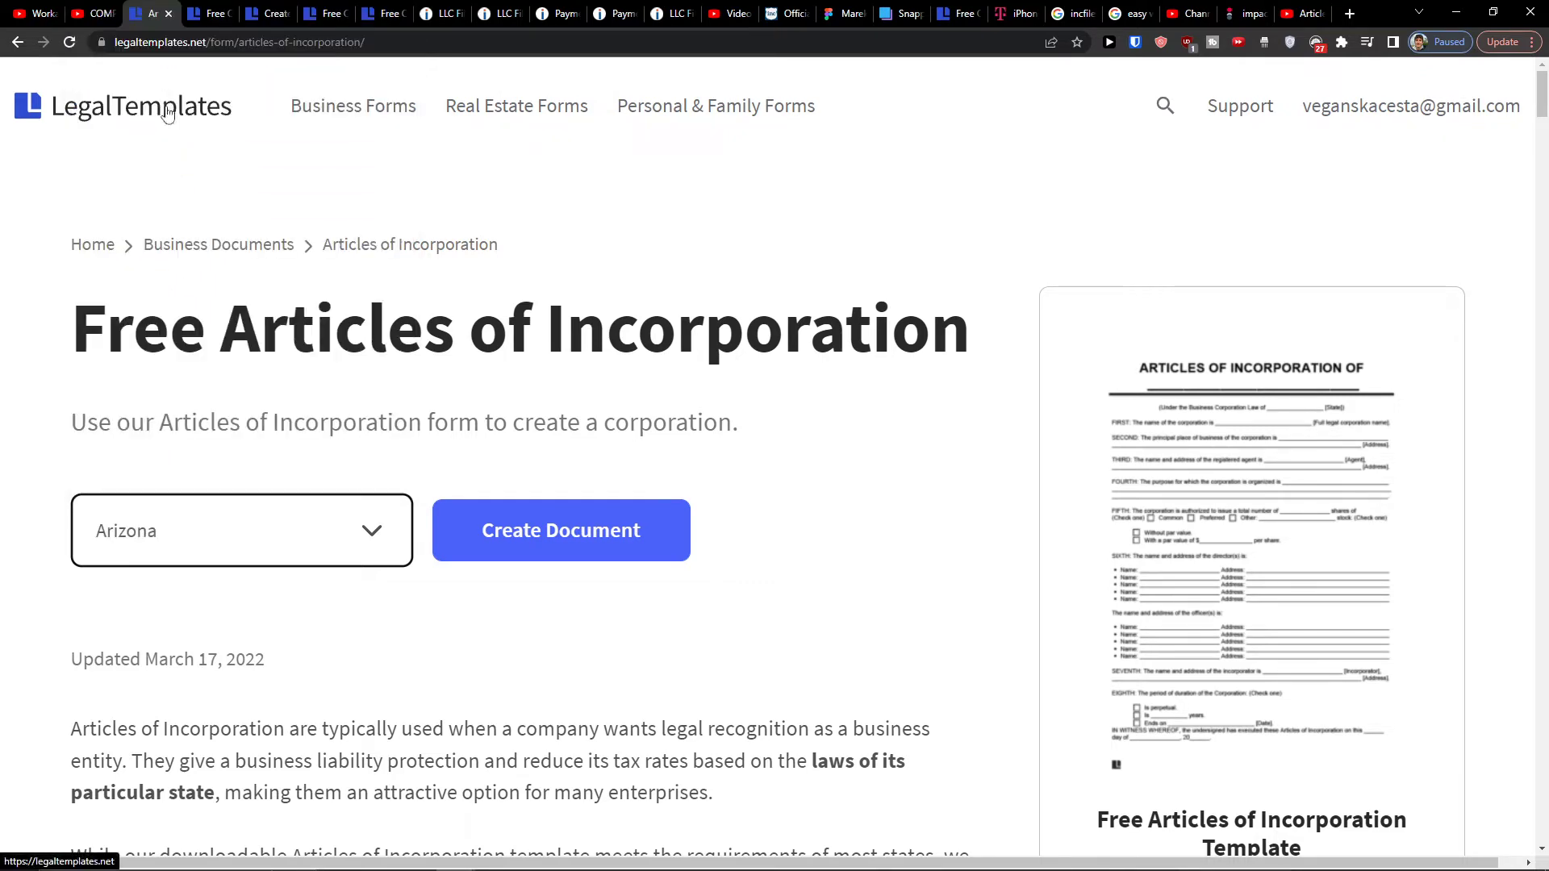
Step: Set the state to Colorado and create the Articles of Incorporation document
left_click(500, 529)
left_click(373, 541)
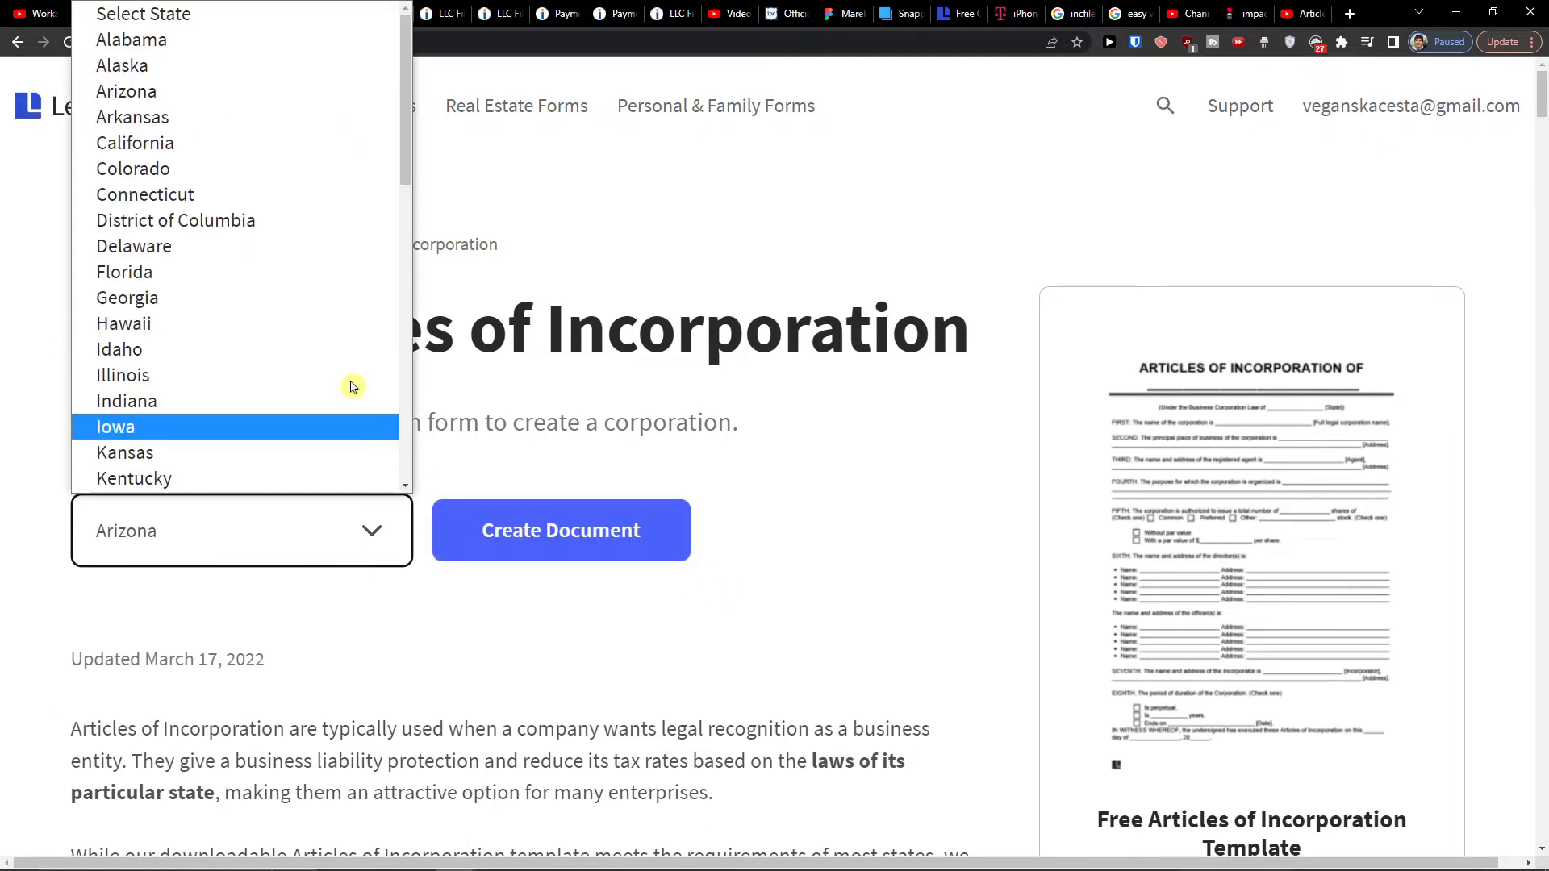
left_click(274, 168)
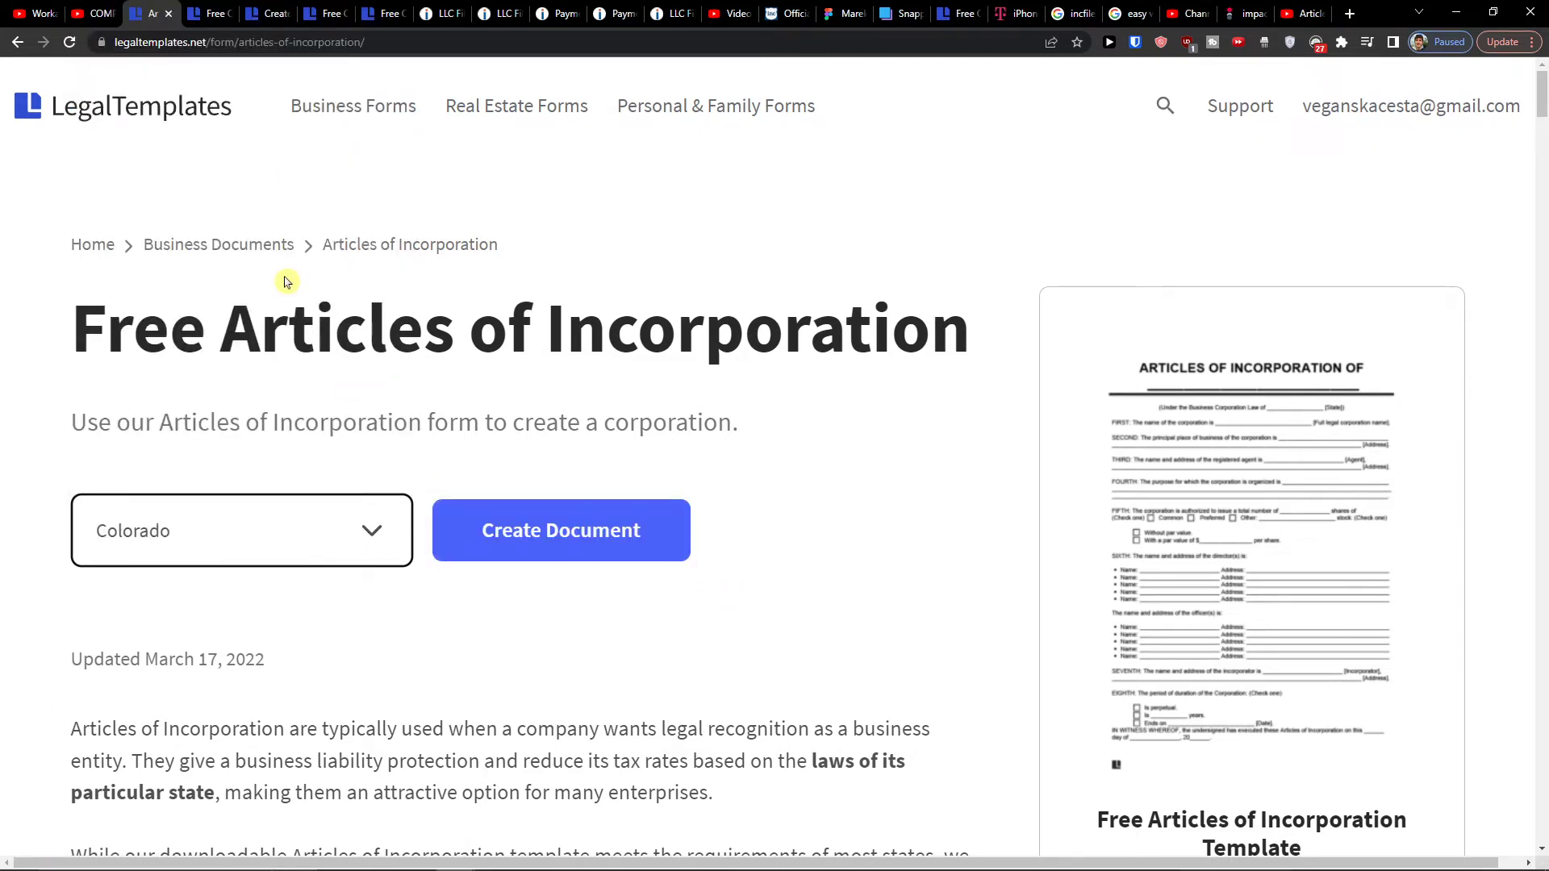
left_click(550, 554)
scroll(598, 607, "down", 2)
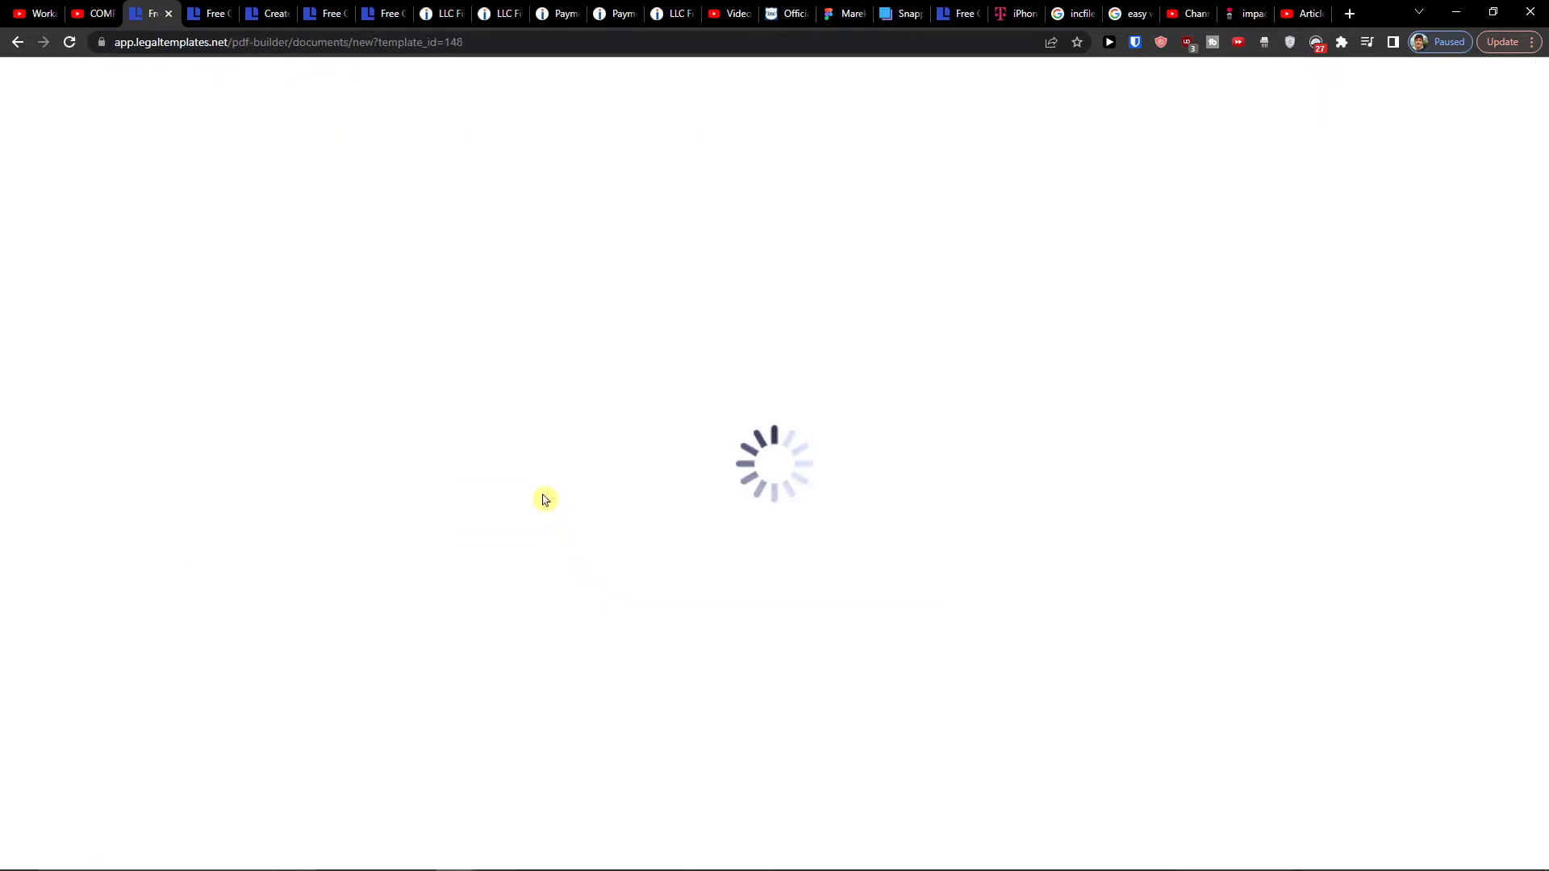
Step: Enter SUN WEI as the corporation name and fill in the corporation's street address
left_click(492, 299)
left_click(377, 300)
left_click(494, 309)
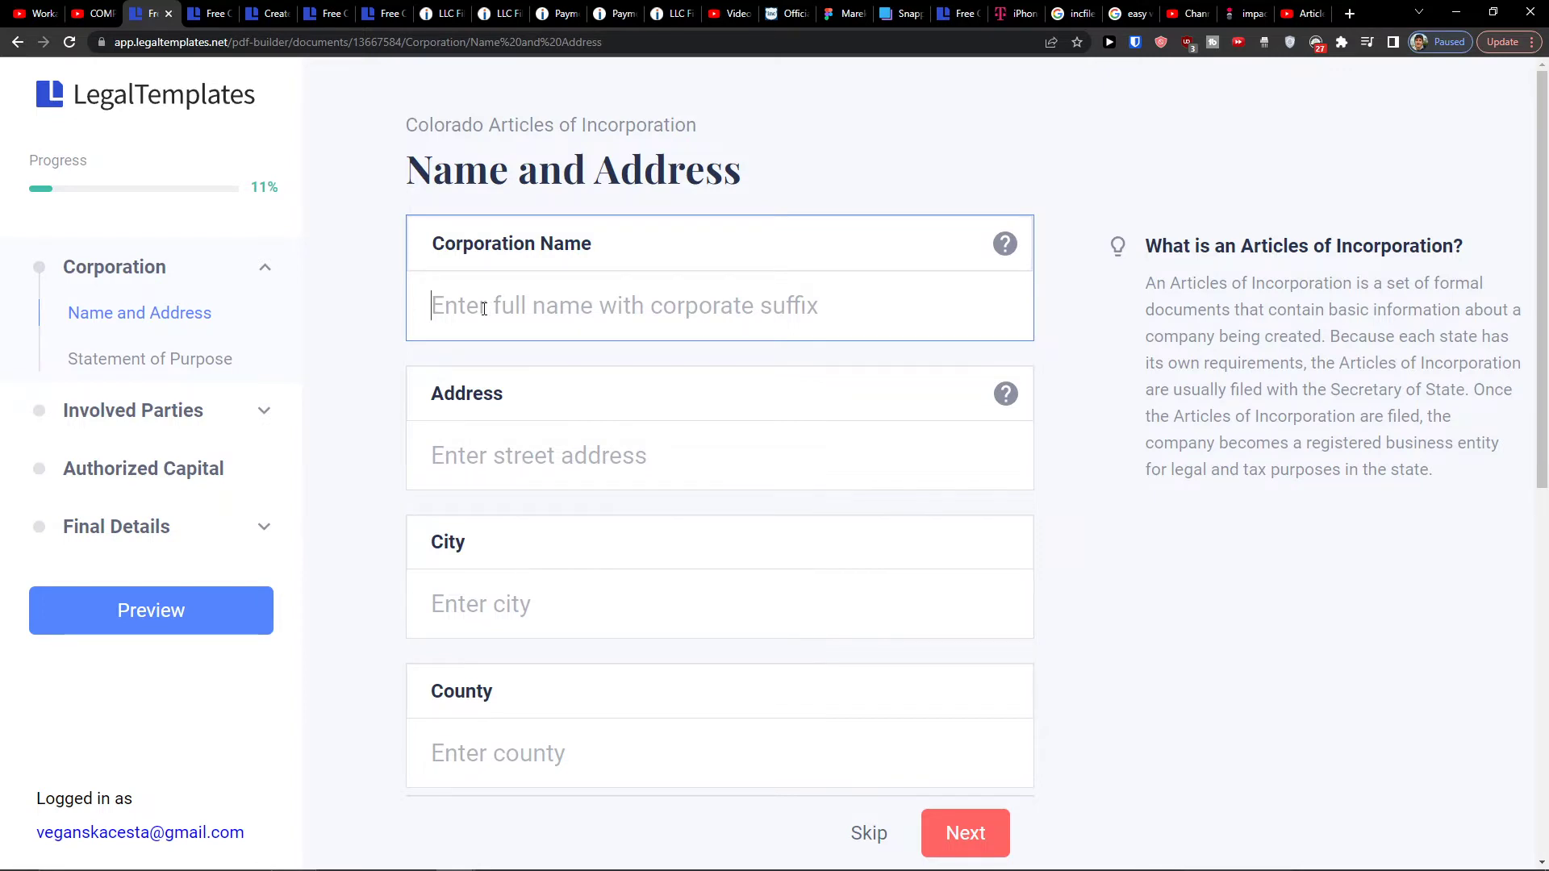
type("SUN WEI")
key("Tab")
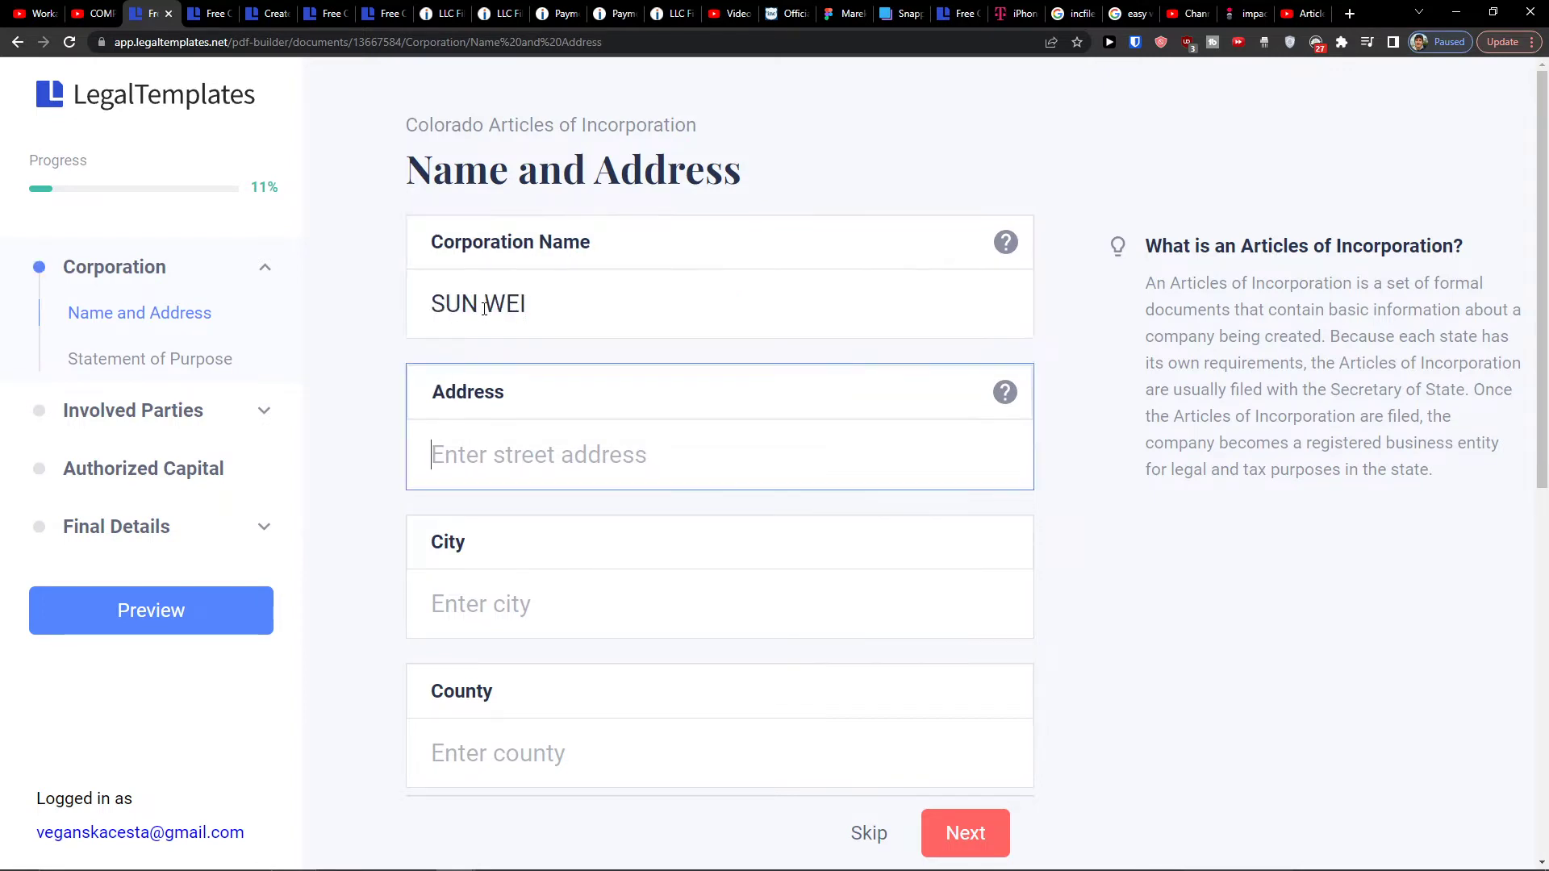
type("Random")
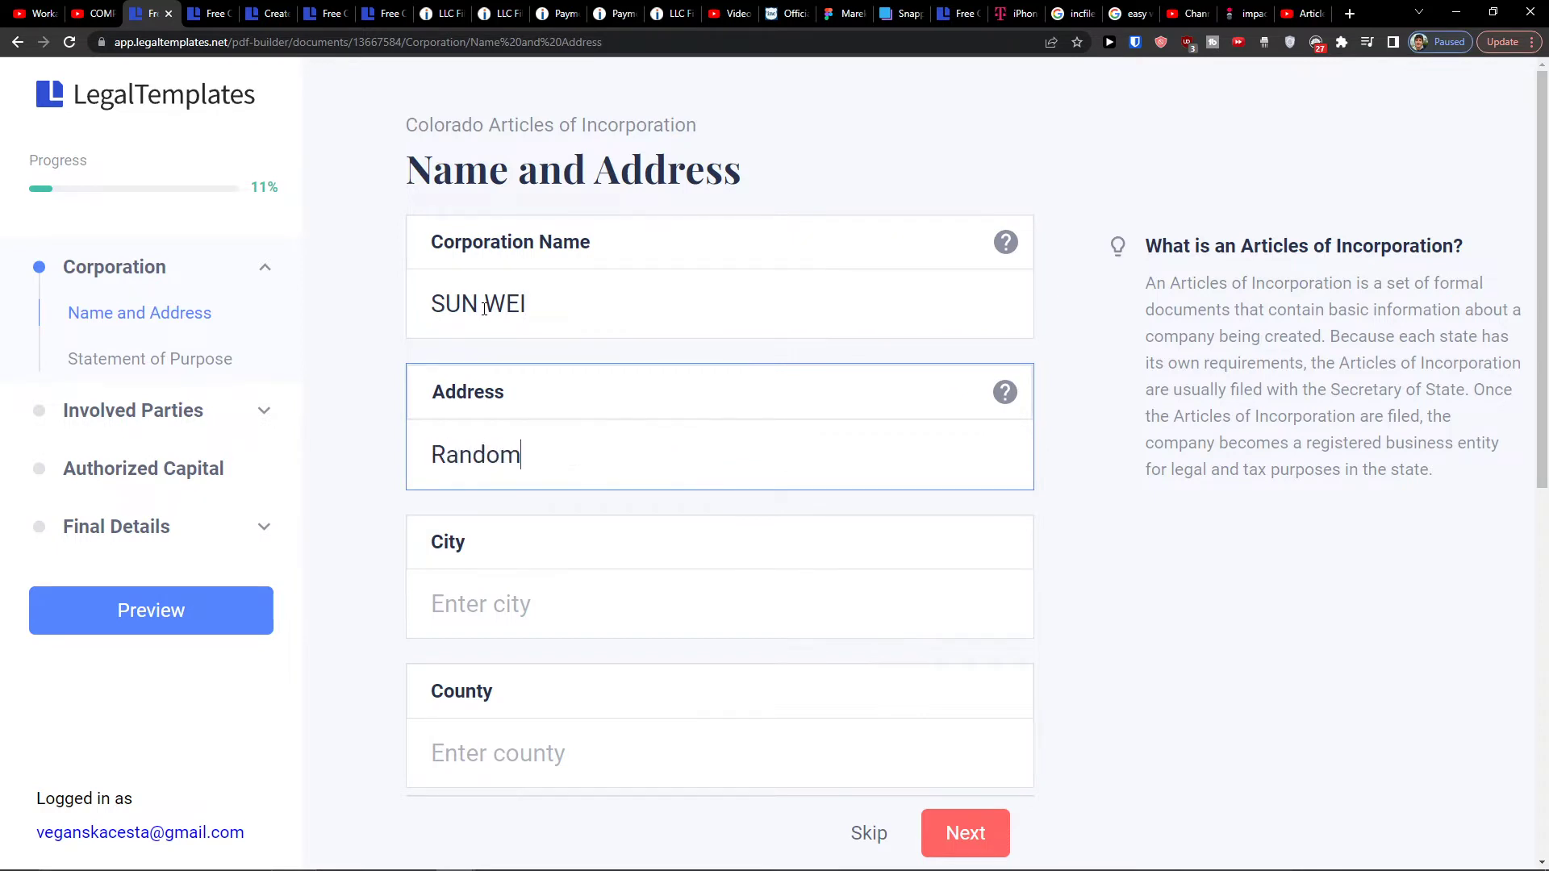
type("Adress111")
Step: Fill in the city, county and zip code of the corporation's address, keeping Colorado as the state
key("Tab")
type("RandomCITY1")
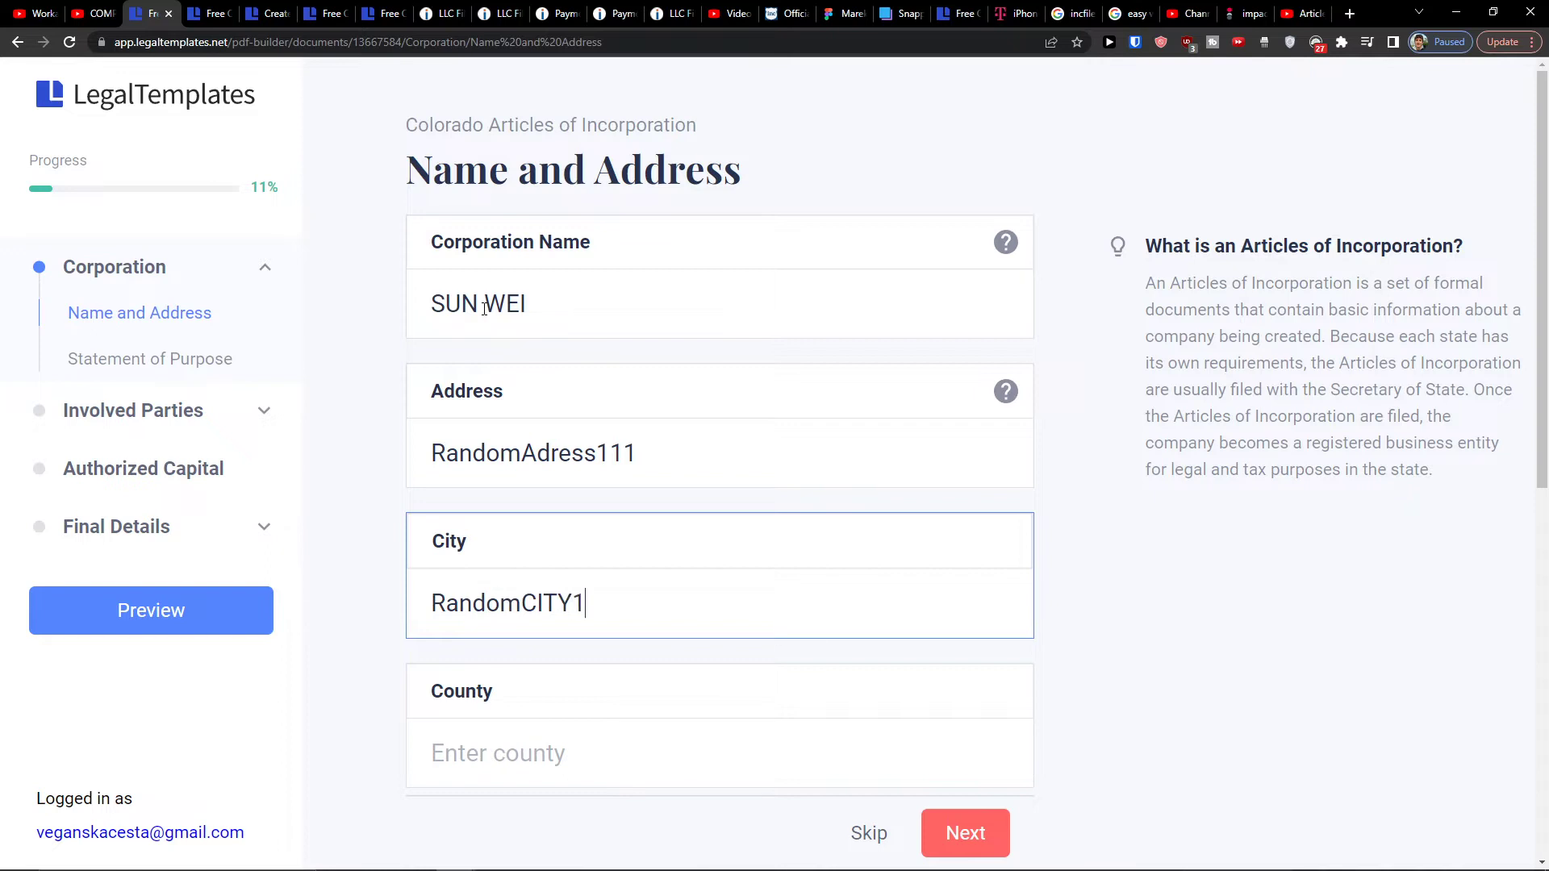
type("11")
key("Tab")
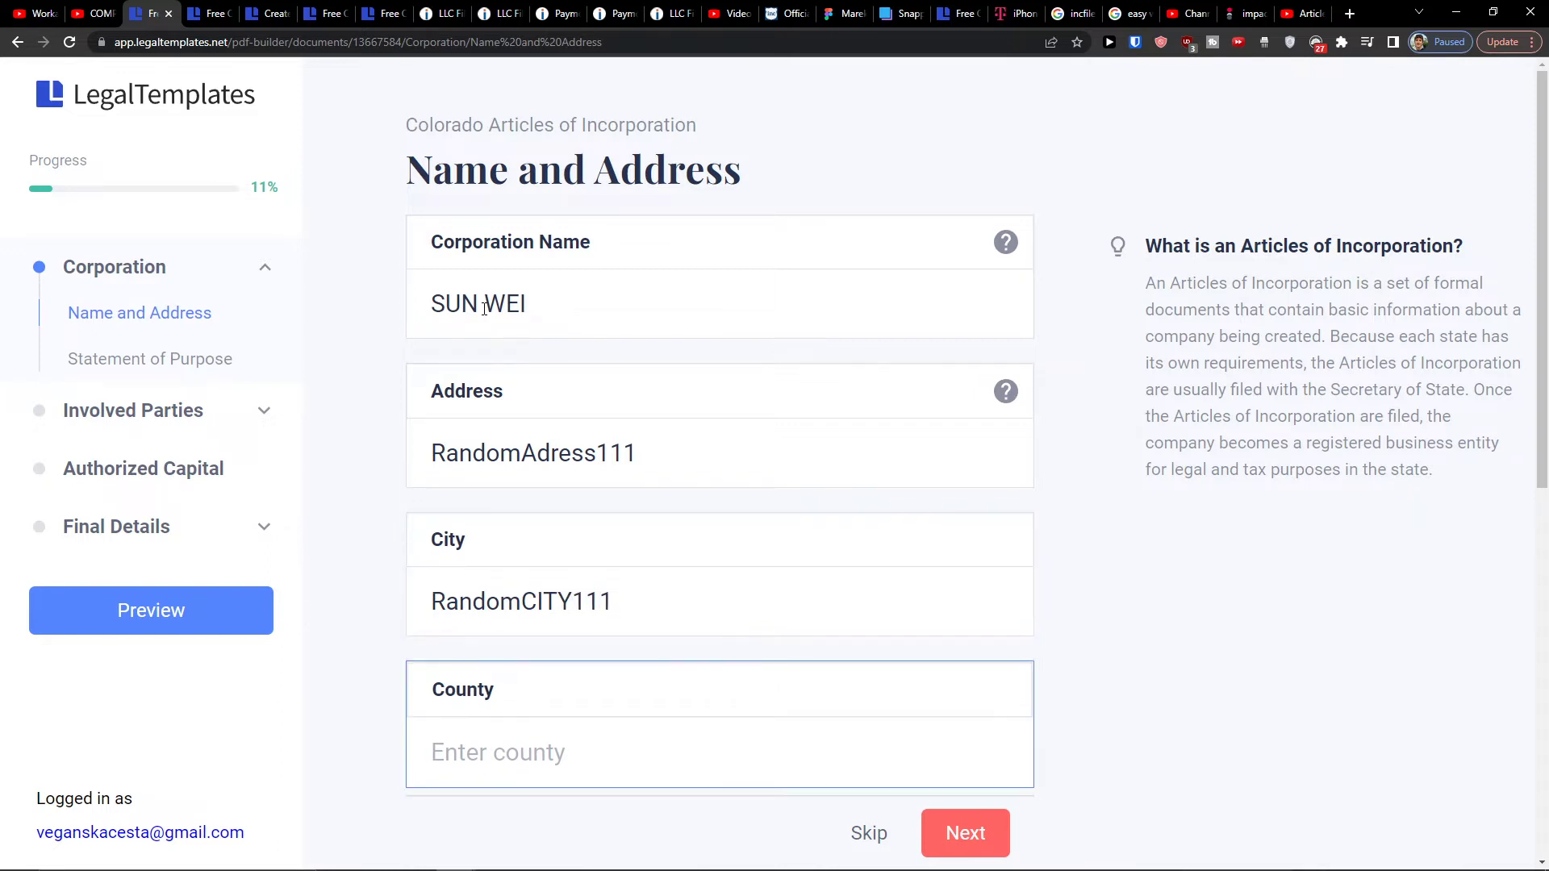
type("USA")
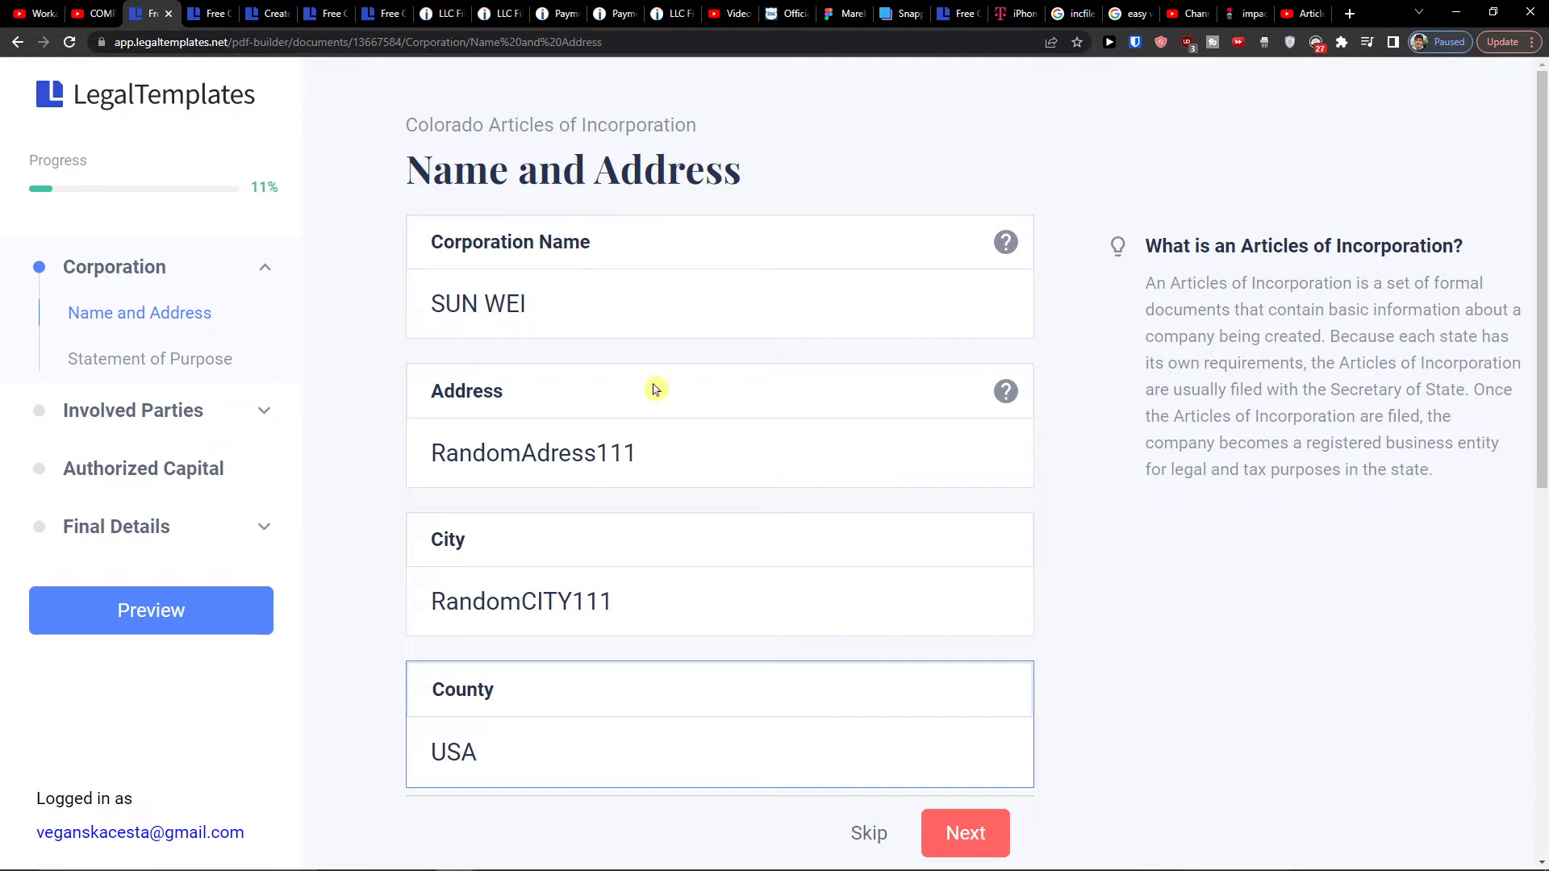
scroll(705, 430, "down", 4)
scroll(705, 430, "down", 2)
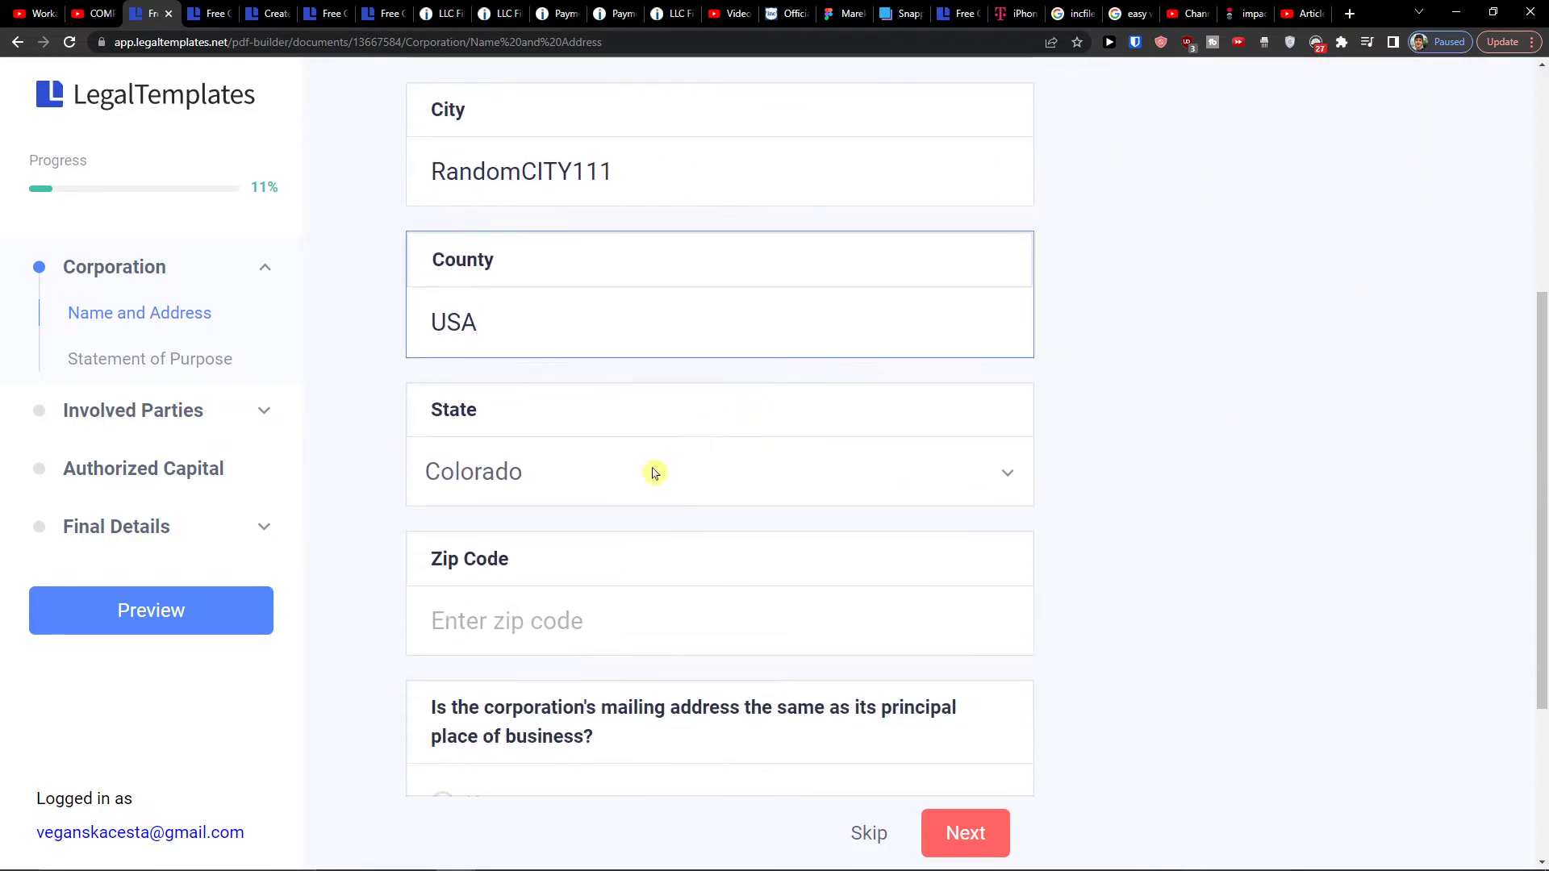
left_click(530, 616)
type("88855")
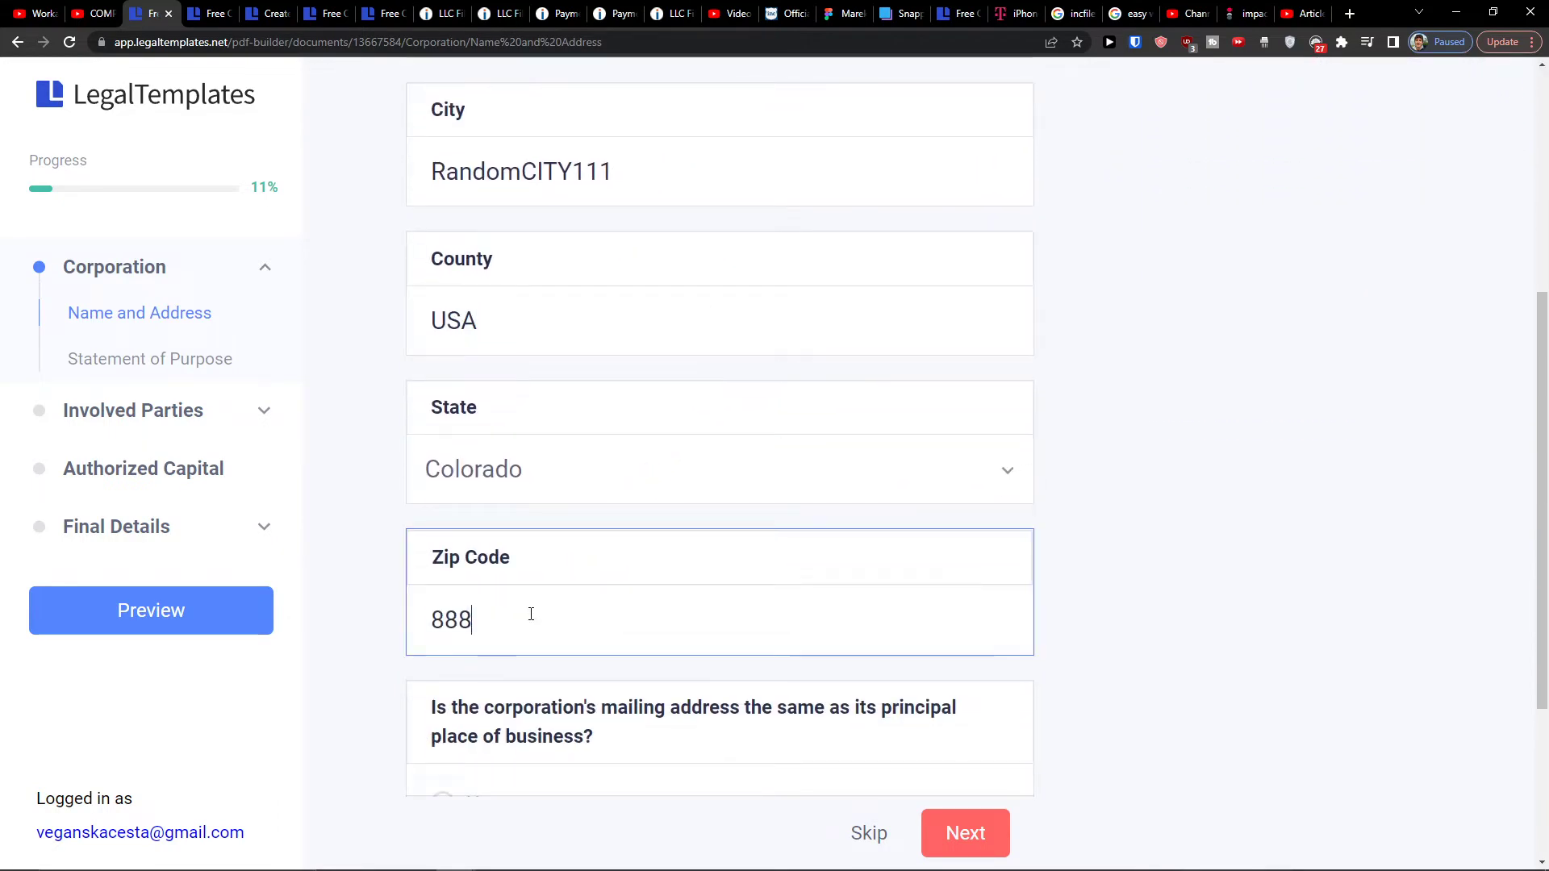
Step: Answer Yes to the mailing address matching the principal place of business and continue to the Statement of Purpose
scroll(1054, 474, "up", 4)
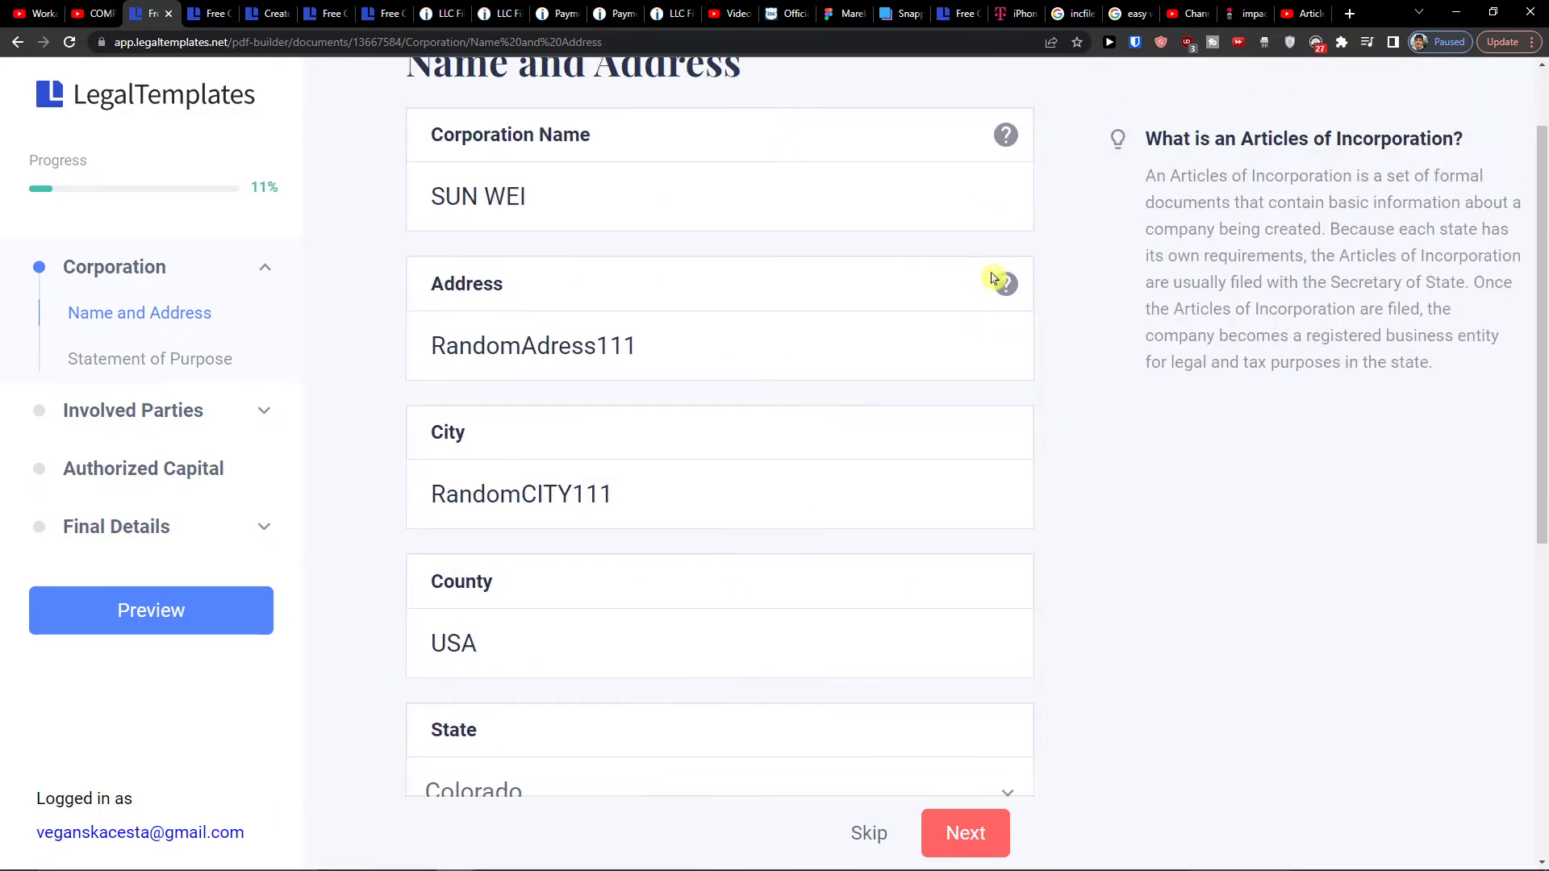
mouse_move(1005, 287)
scroll(464, 425, "up", 2)
scroll(704, 294, "down", 9)
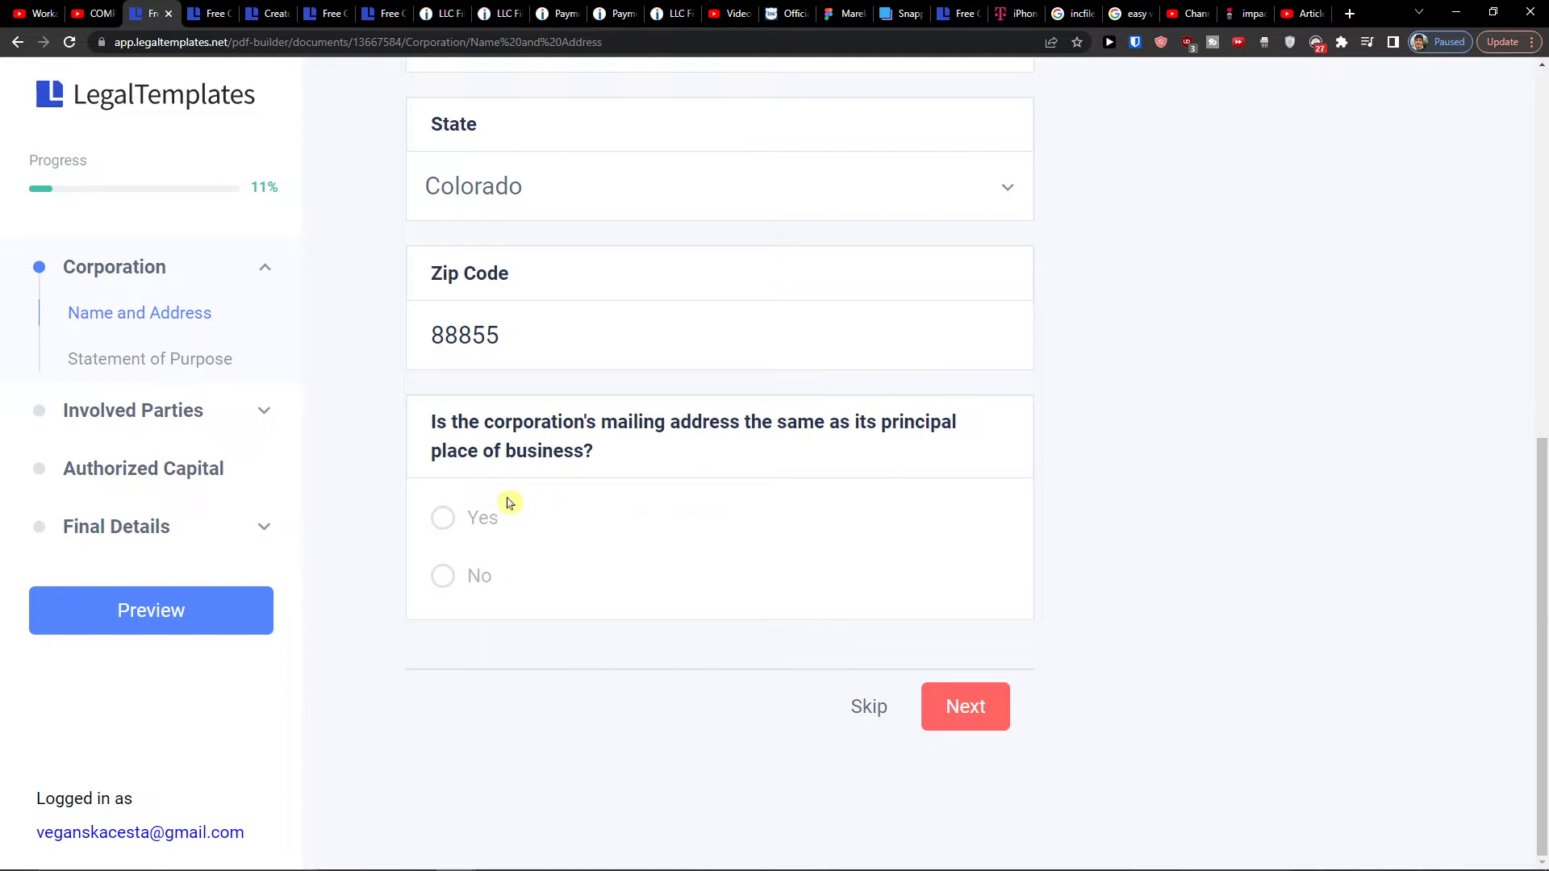
left_click(469, 526)
left_click(446, 574)
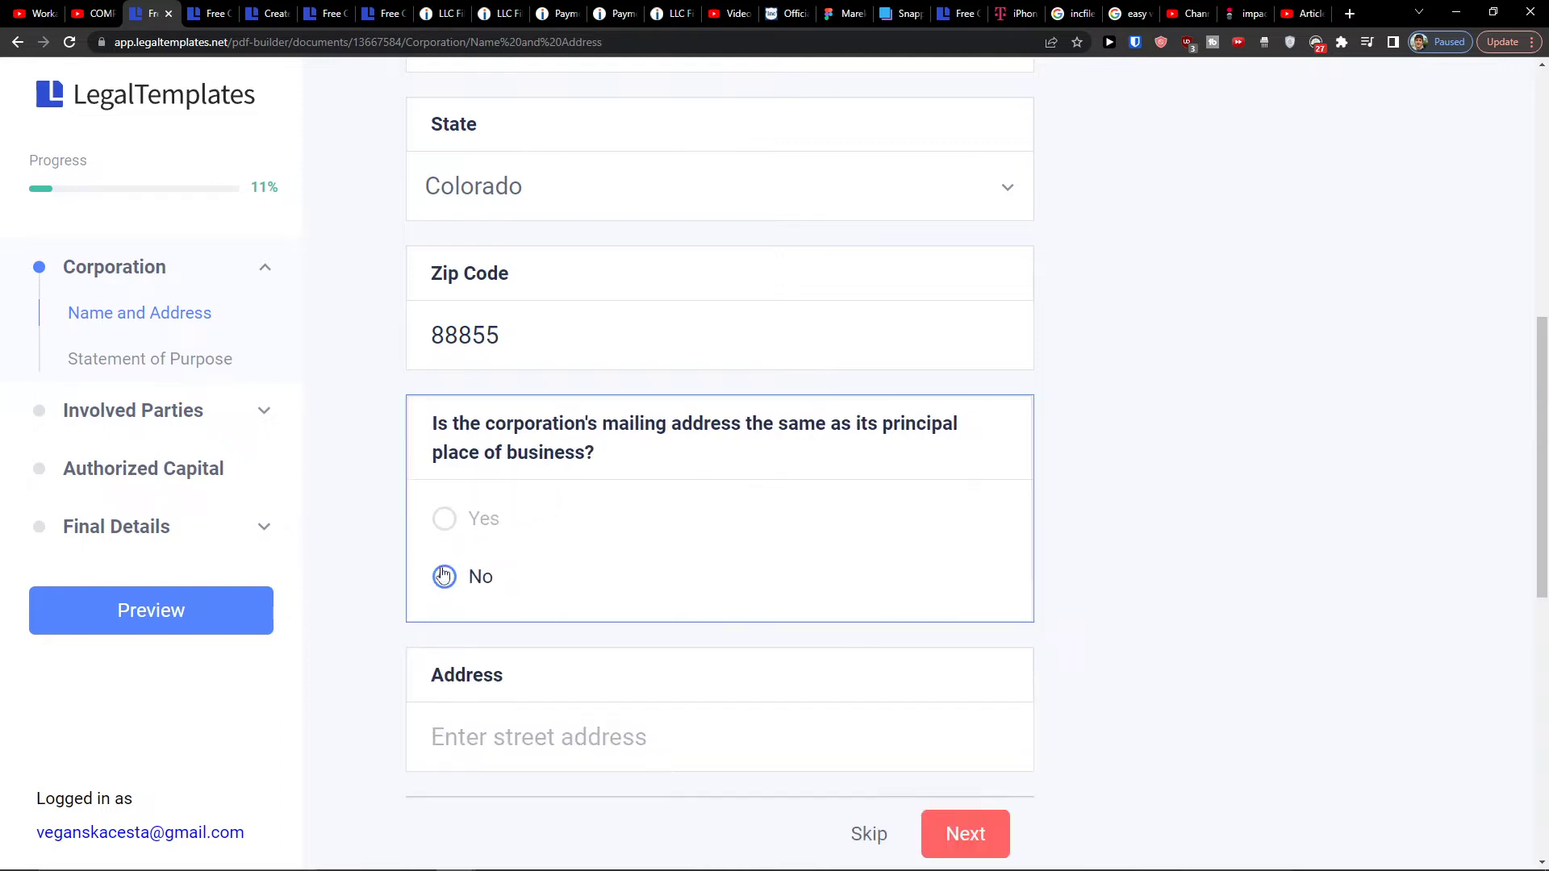
double_click(453, 534)
left_click(965, 709)
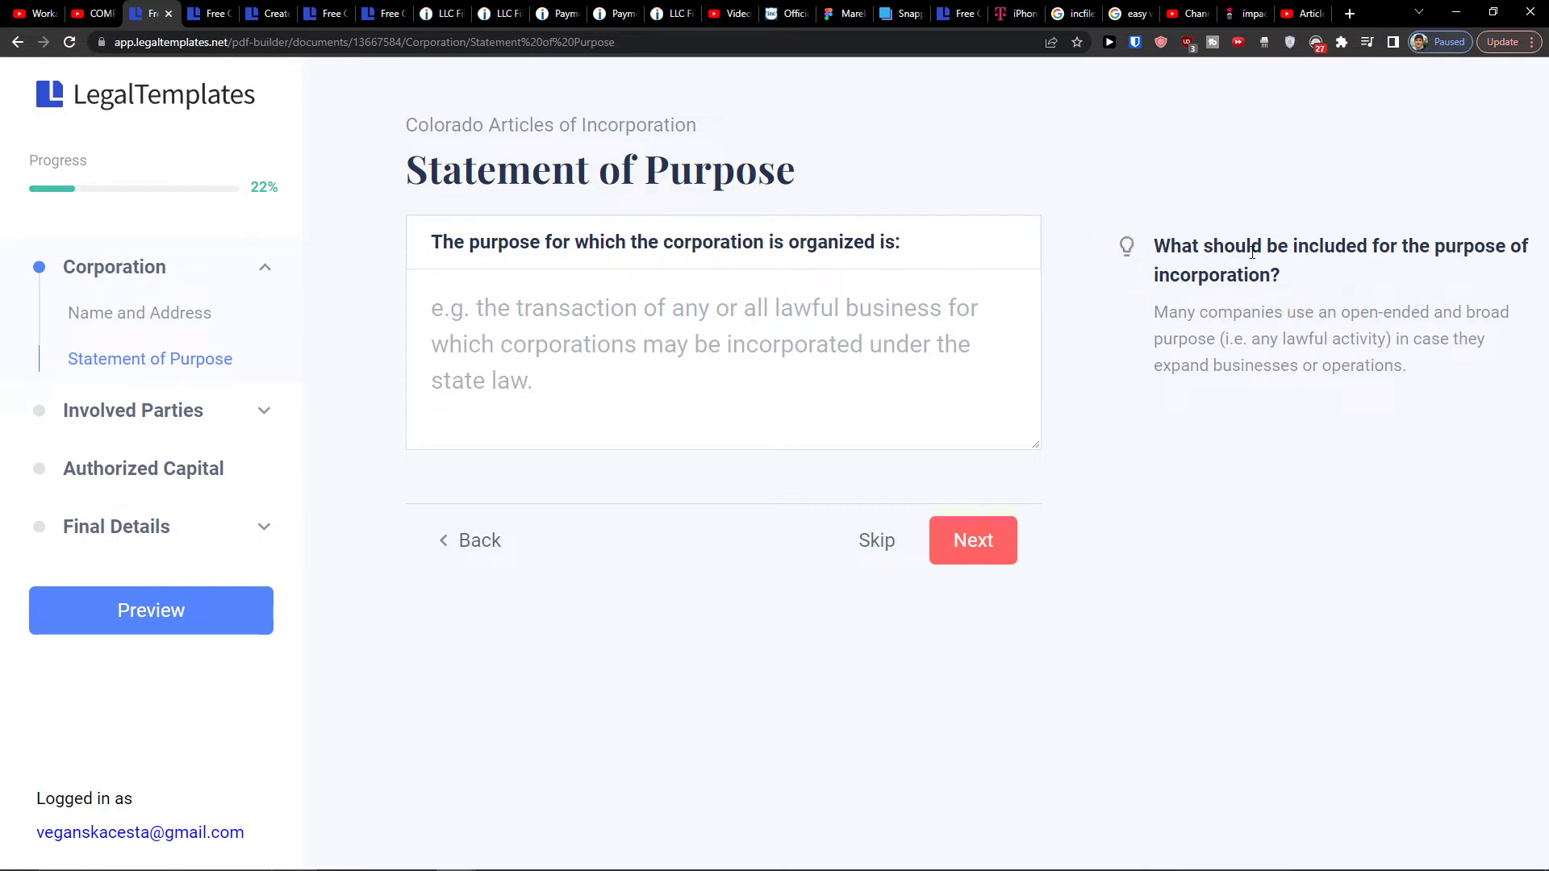
Step: Leave the Statement of Purpose blank and skip the Registered Agent section after looking through its questions
left_click(789, 372)
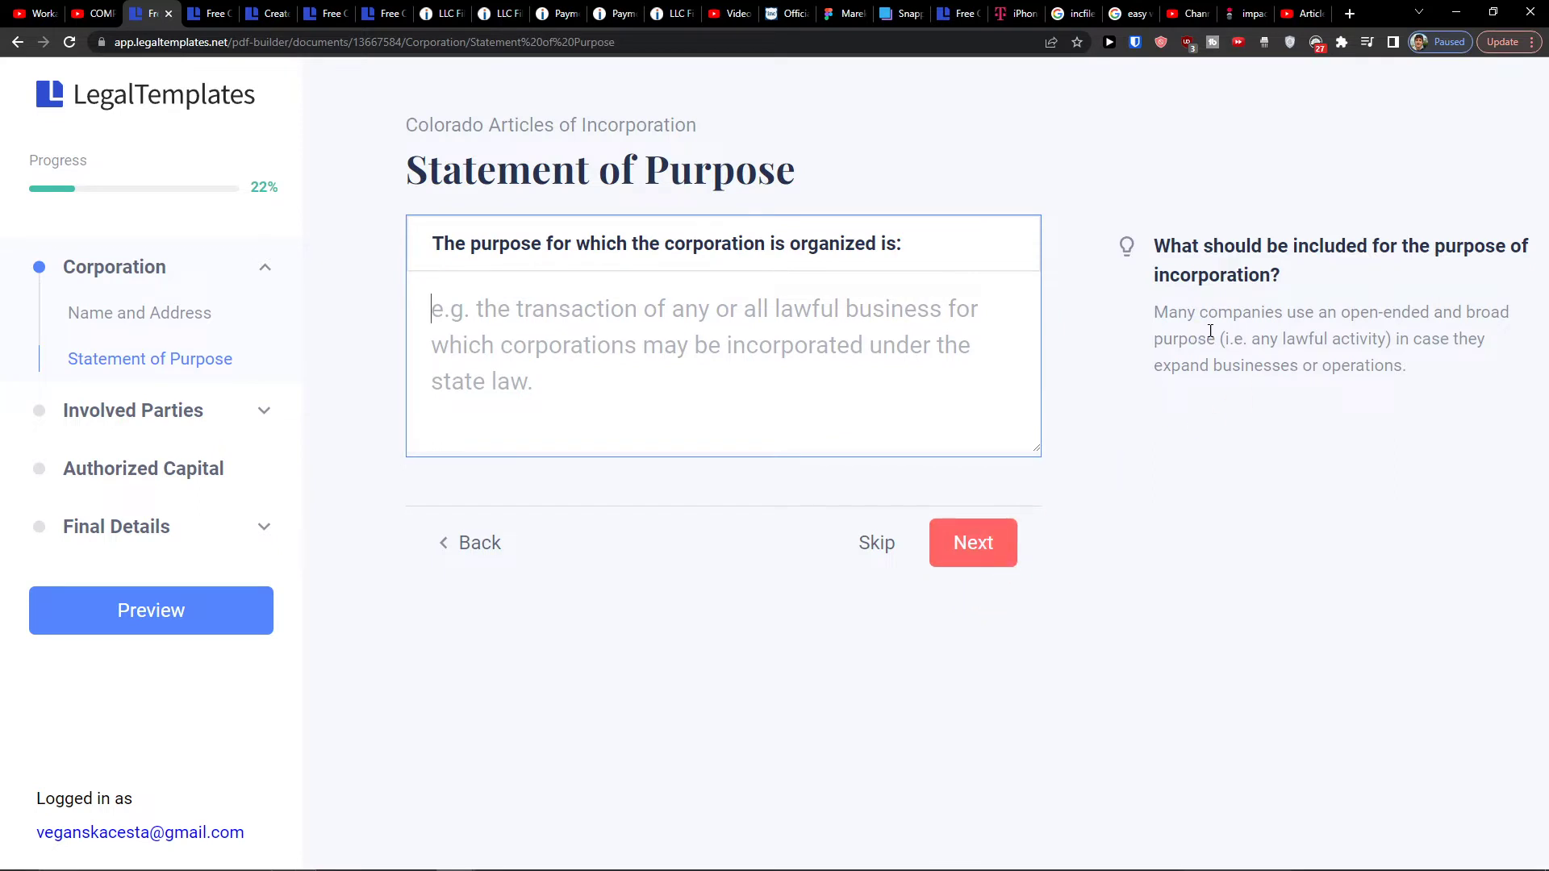
left_click(965, 553)
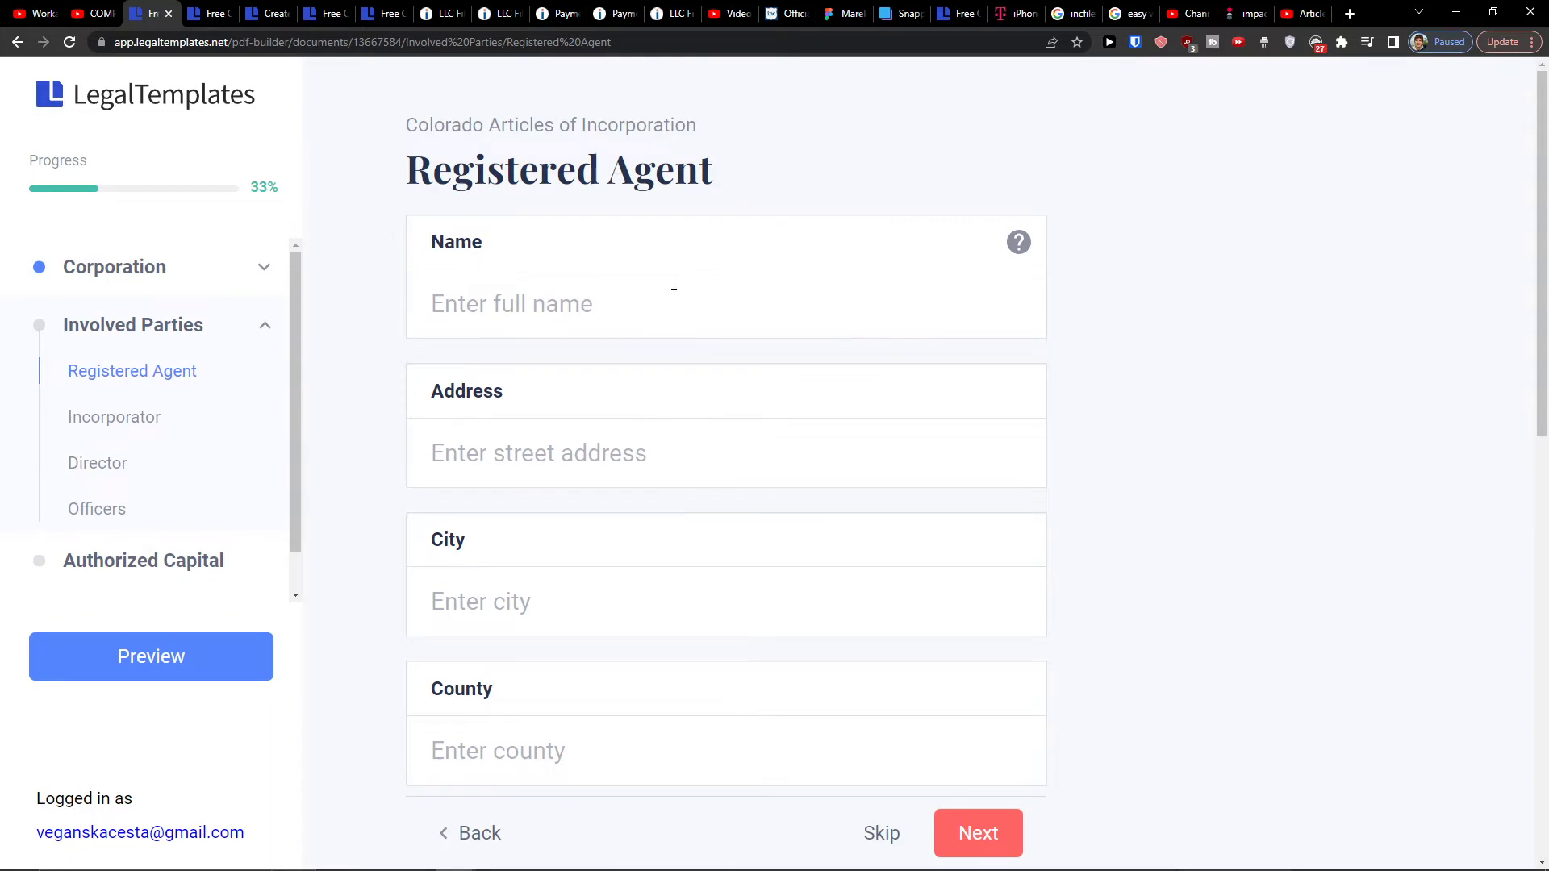
scroll(678, 284, "down", 9)
scroll(722, 353, "up", 9)
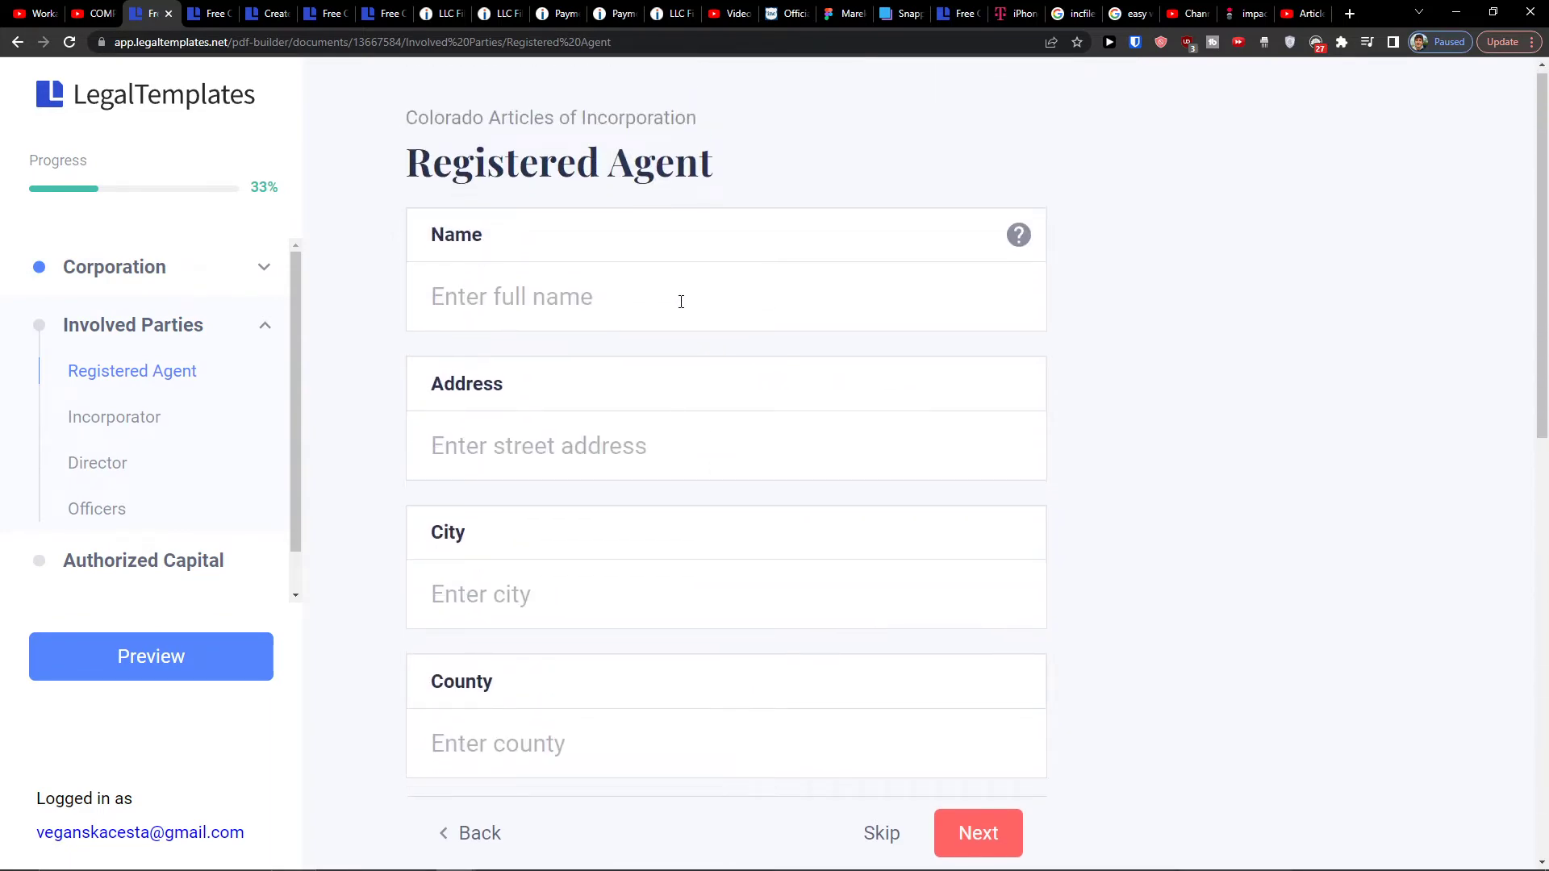
scroll(681, 301, "down", 6)
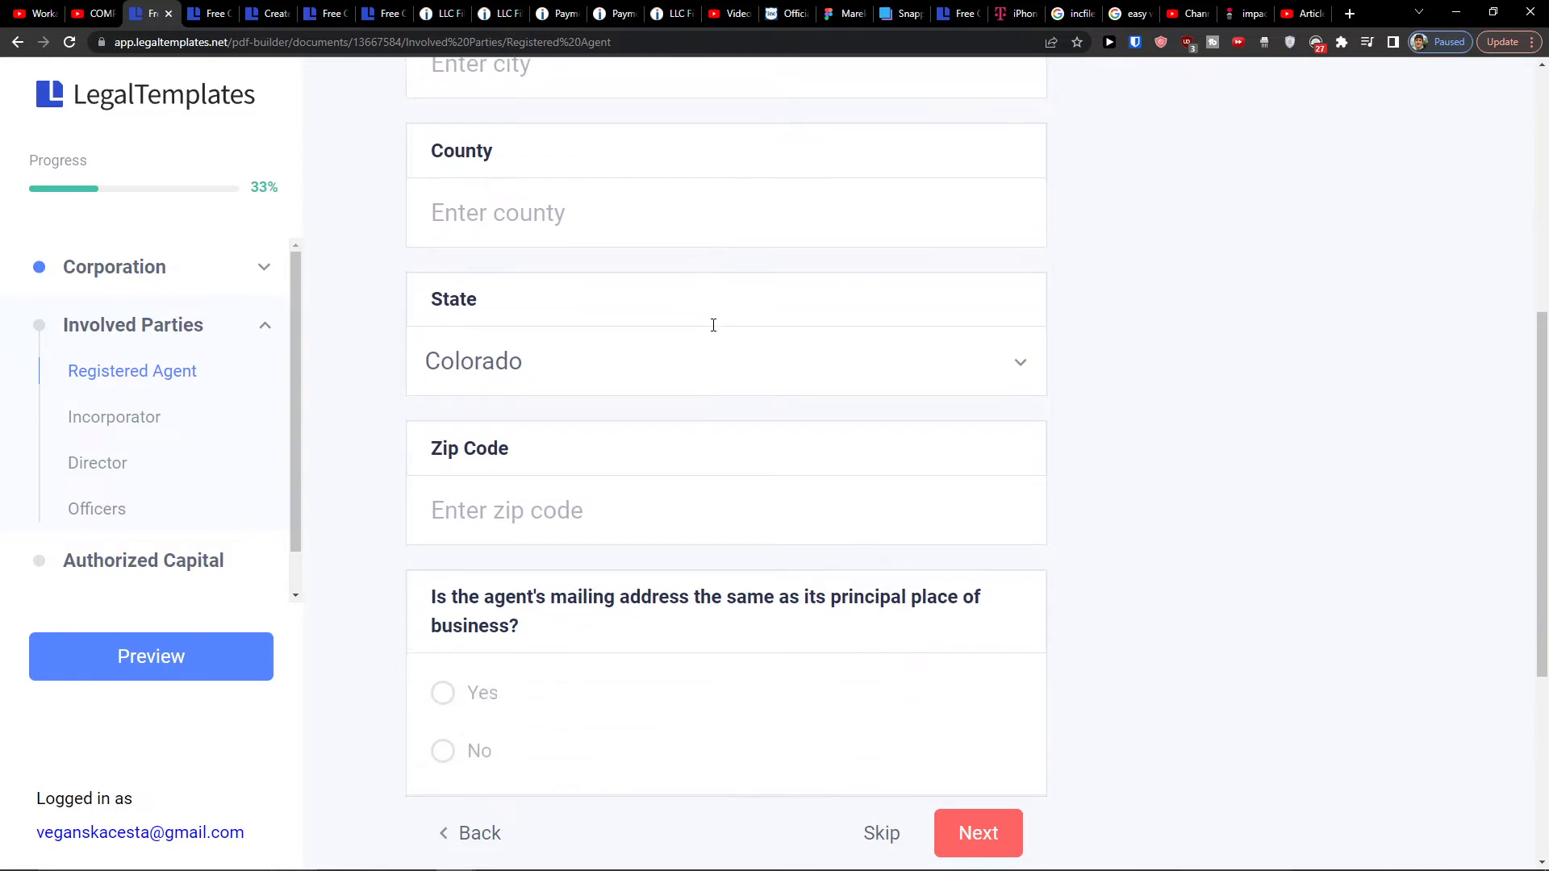
scroll(714, 325, "down", 4)
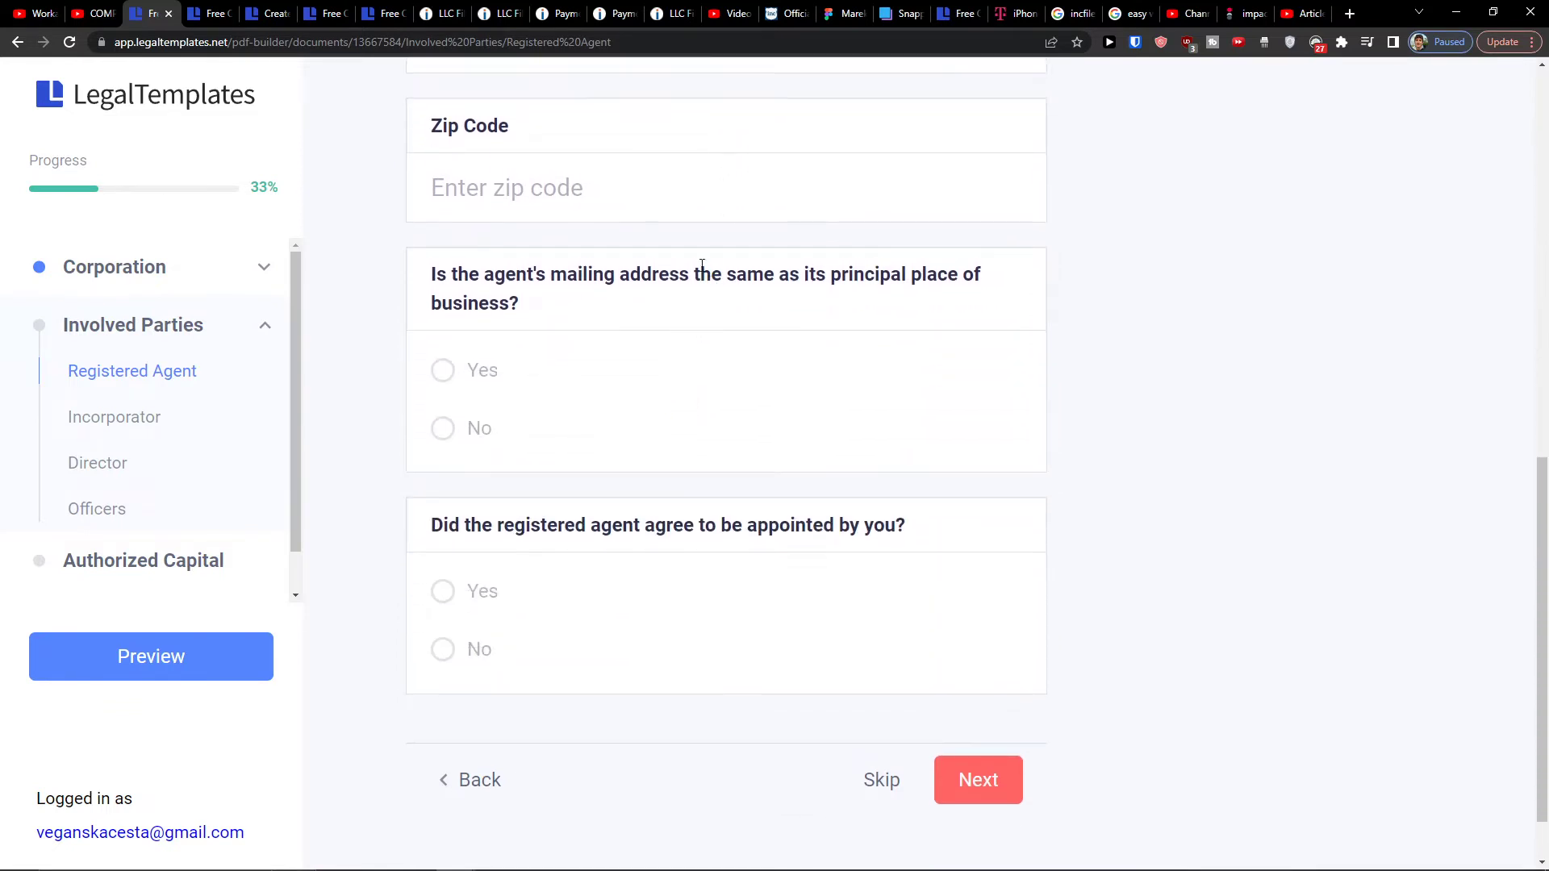
left_click(871, 788)
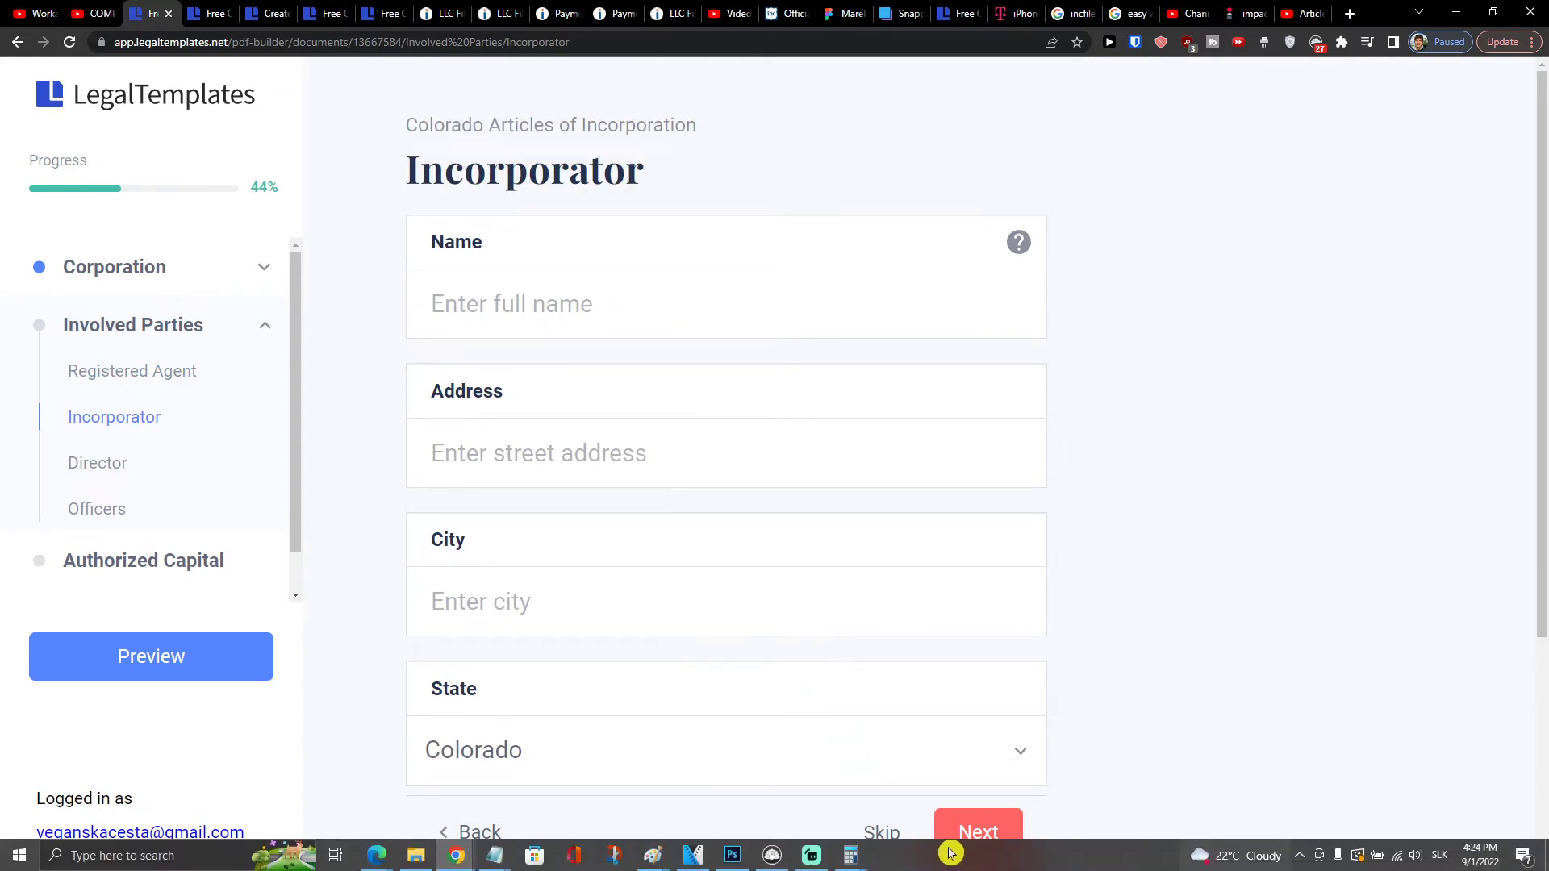
Step: Look through the Incorporator fields and skip that section without filling it in
scroll(574, 493, "down", 3)
scroll(593, 513, "down", 1)
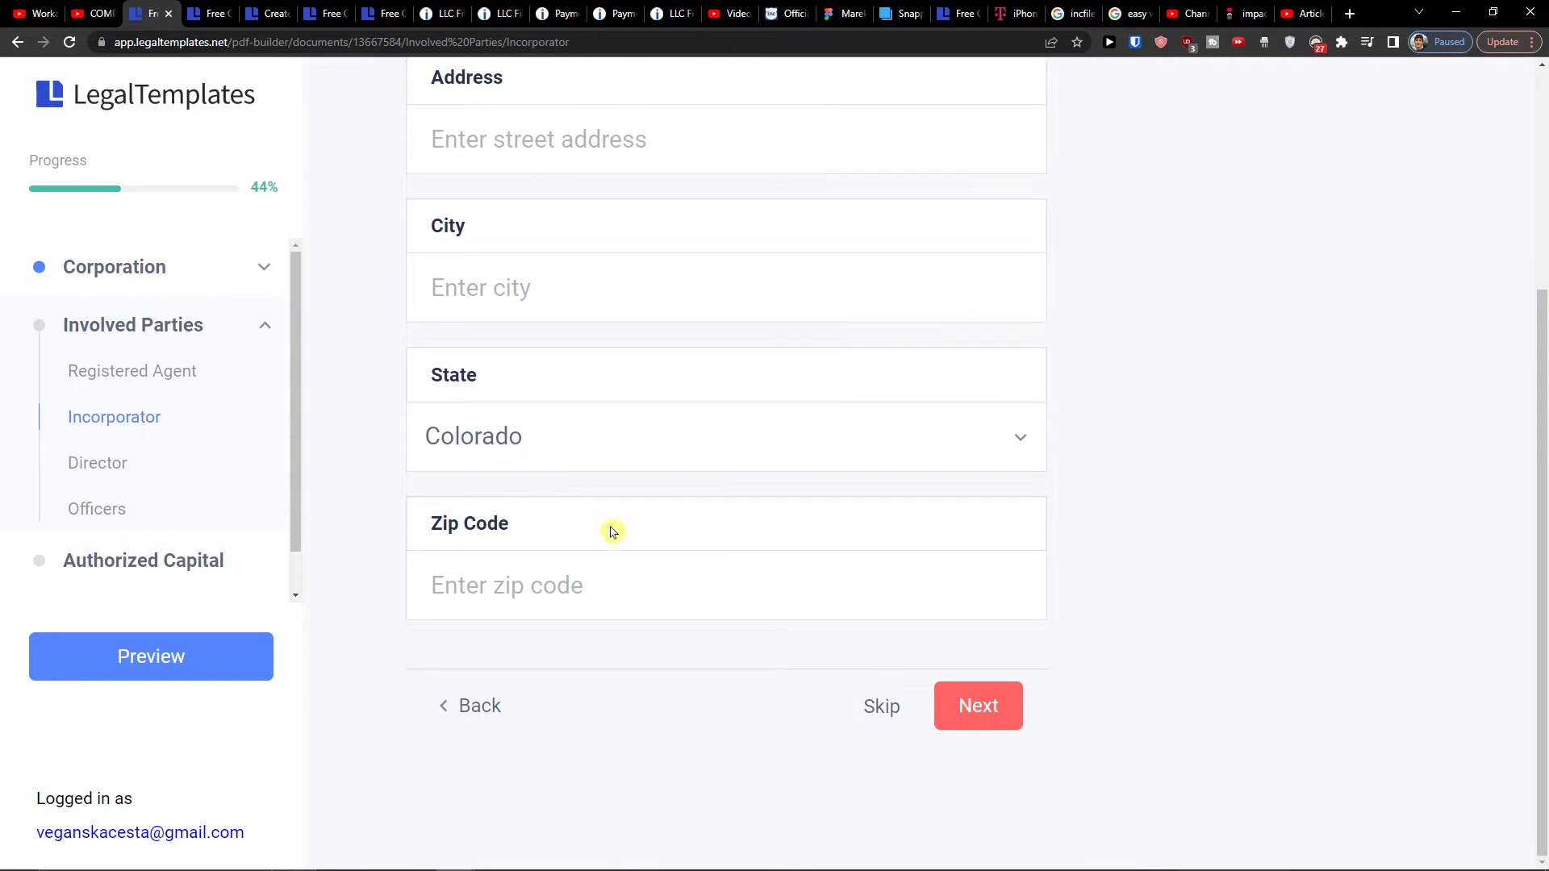
scroll(628, 532, "up", 2)
scroll(658, 533, "down", 2)
left_click(881, 708)
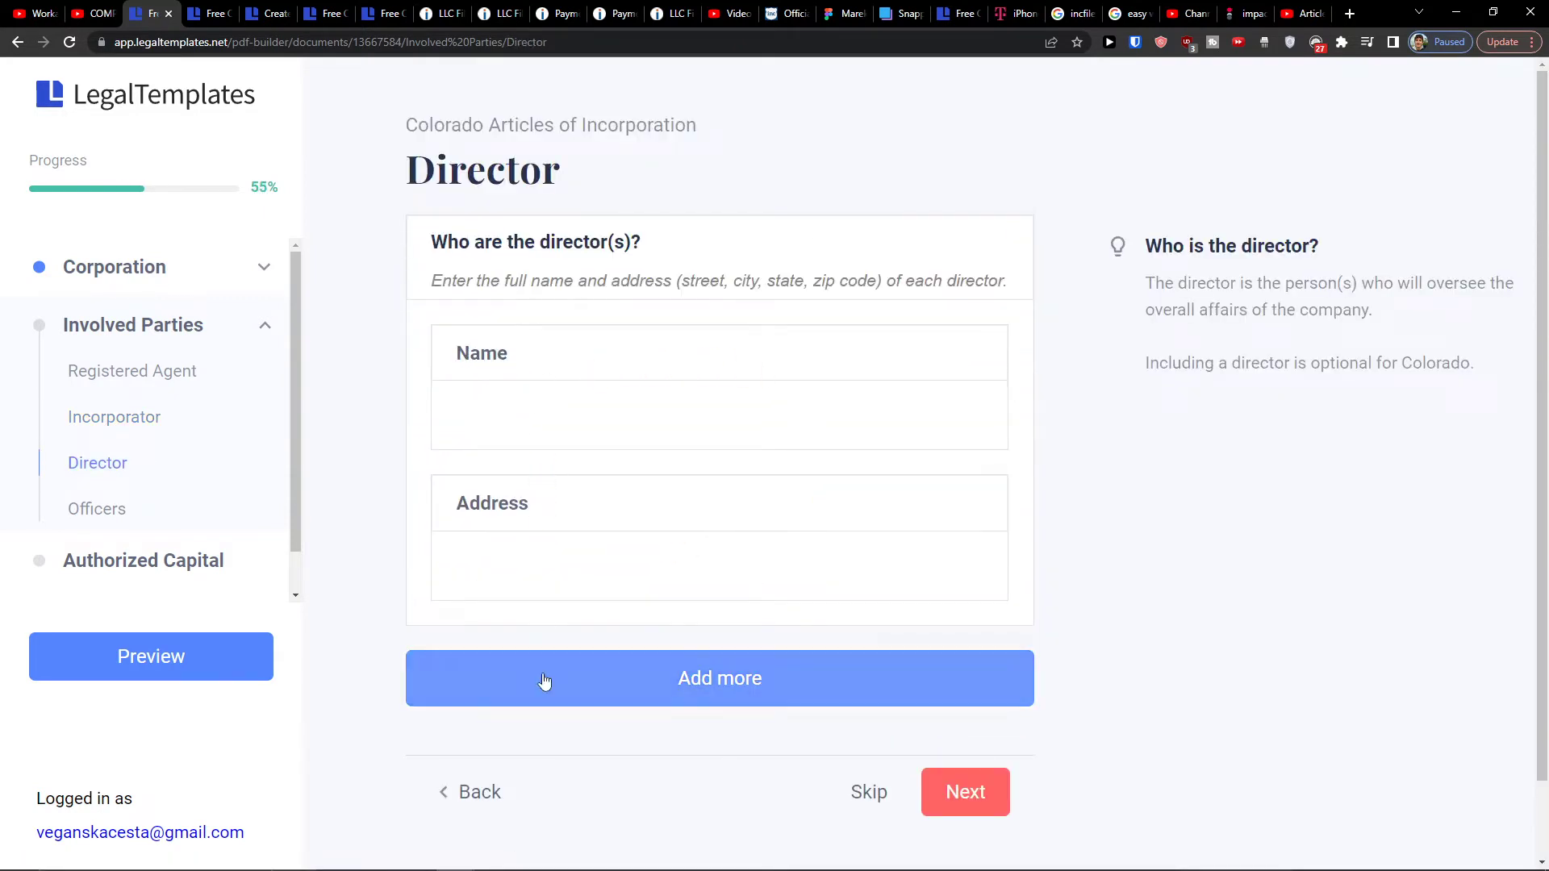
Step: Add a second director entry in the Director section and remove it again
left_click(658, 686)
scroll(782, 710, "down", 4)
scroll(1069, 704, "up", 4)
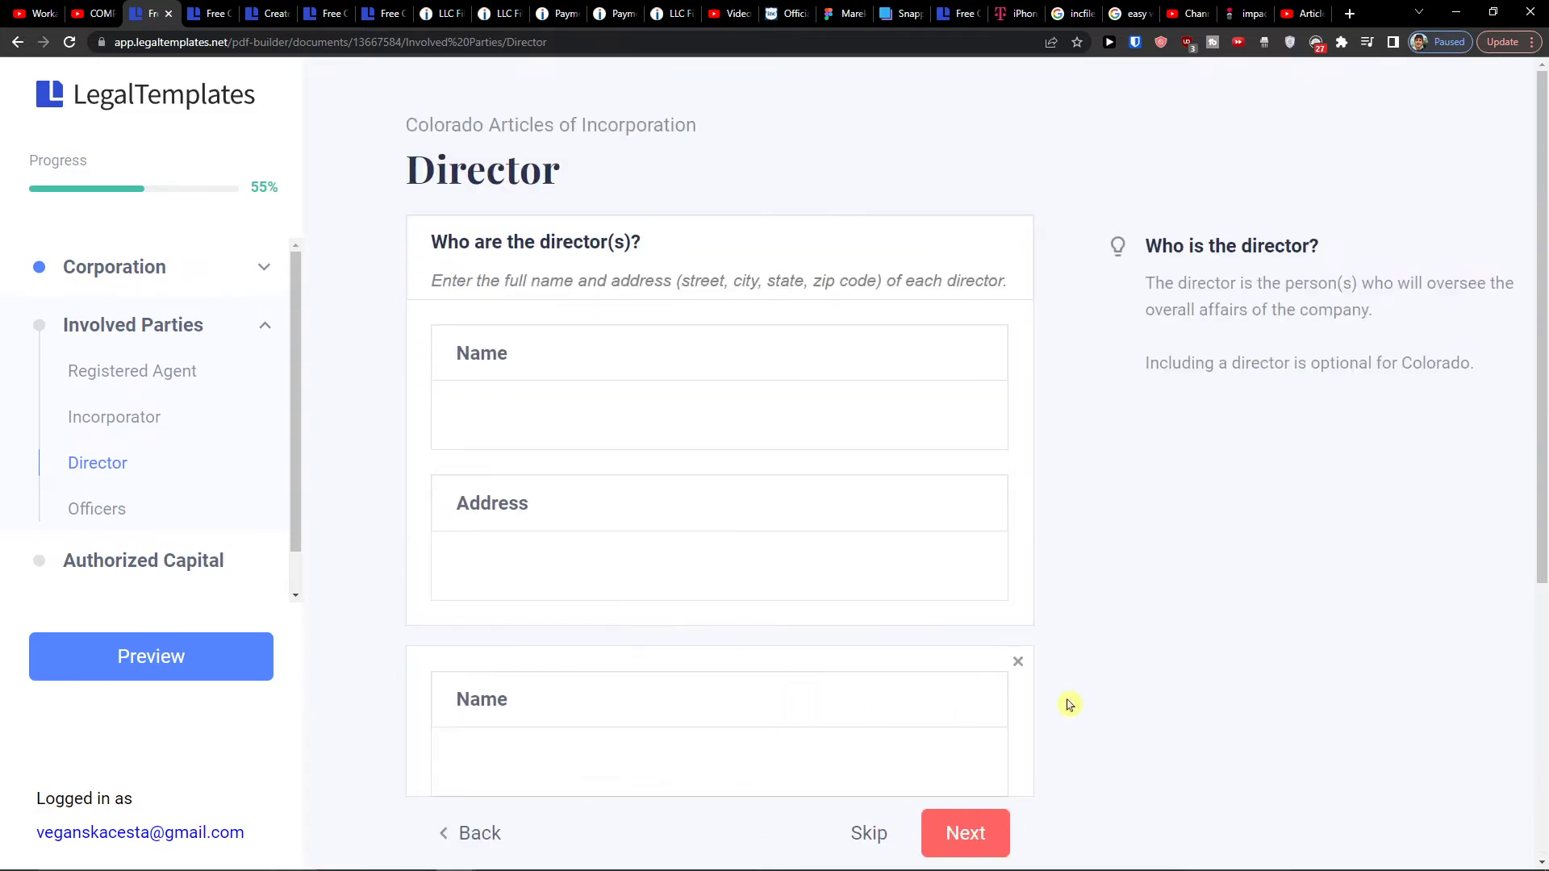
left_click(1018, 663)
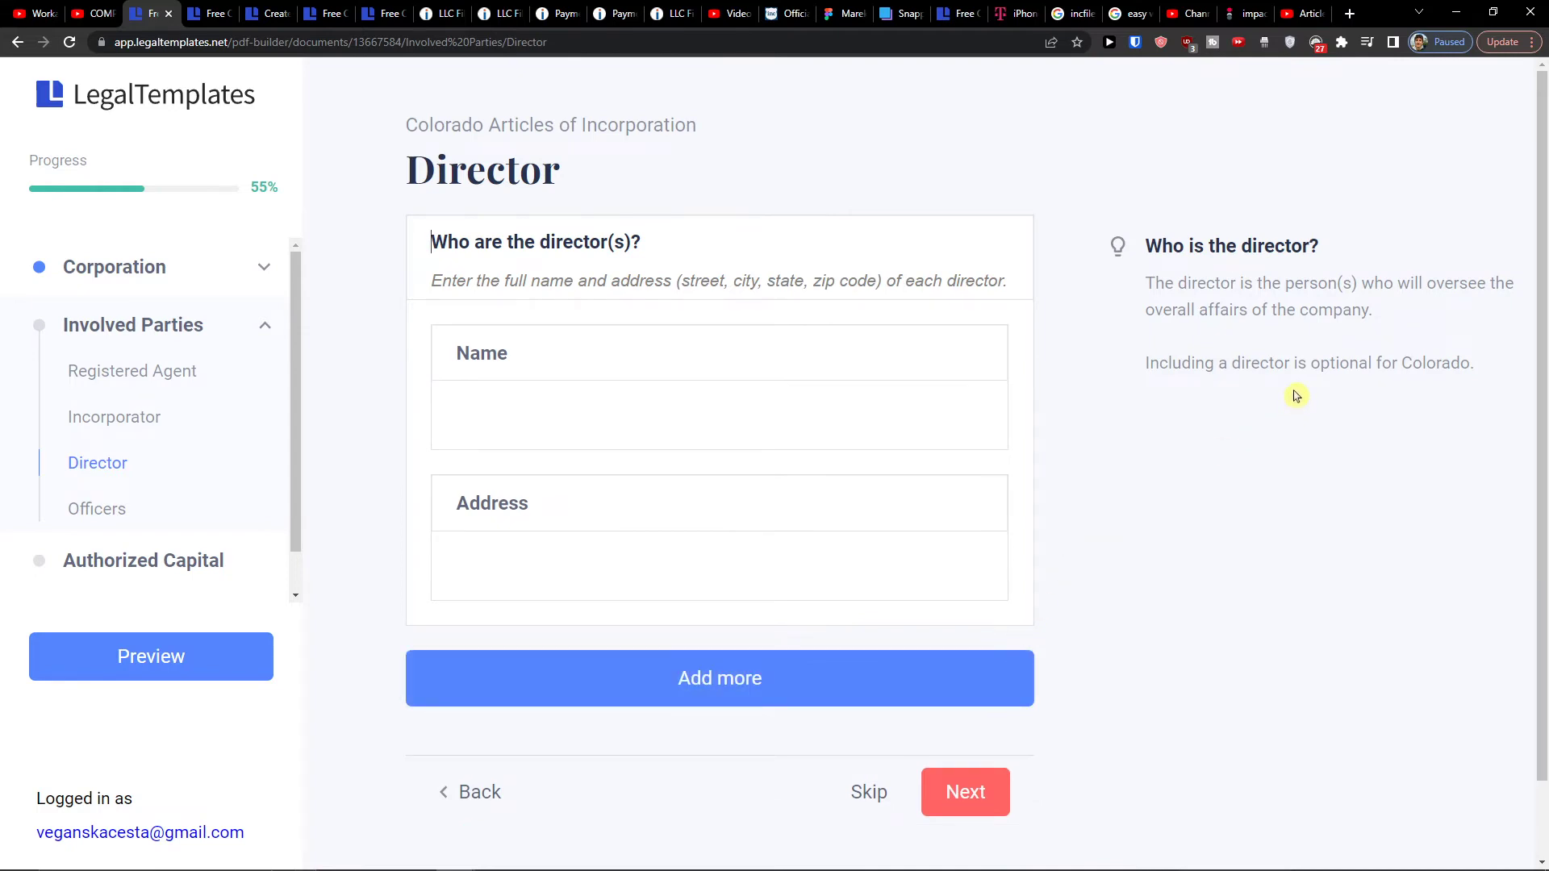
Step: Skip the Director section and the Officers section without filling in either one
left_click_drag(1241, 282, 1357, 348)
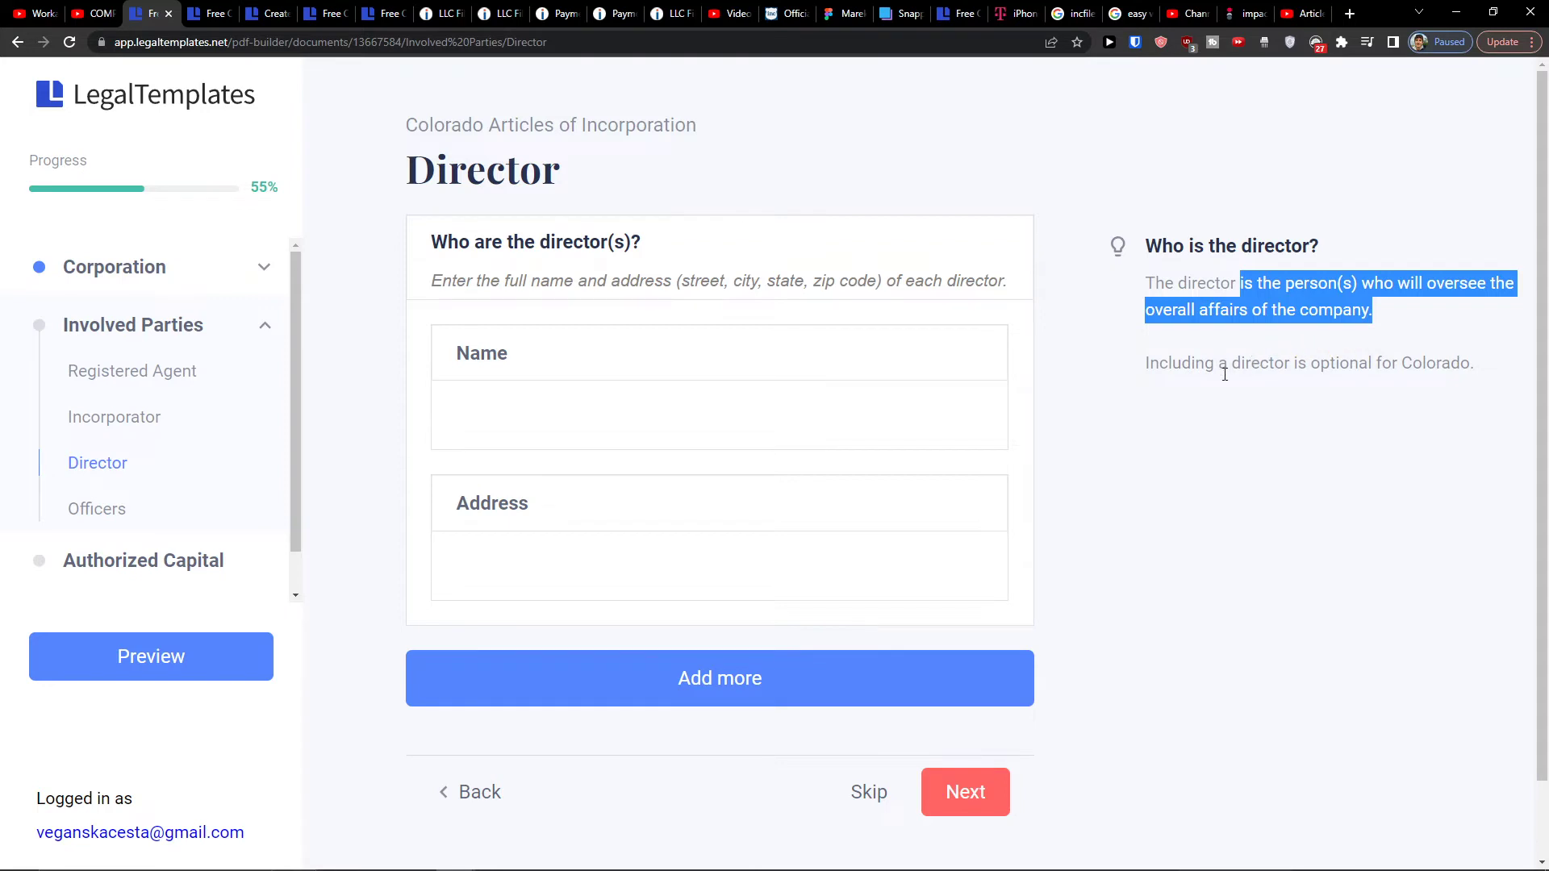
scroll(747, 529, "down", 2)
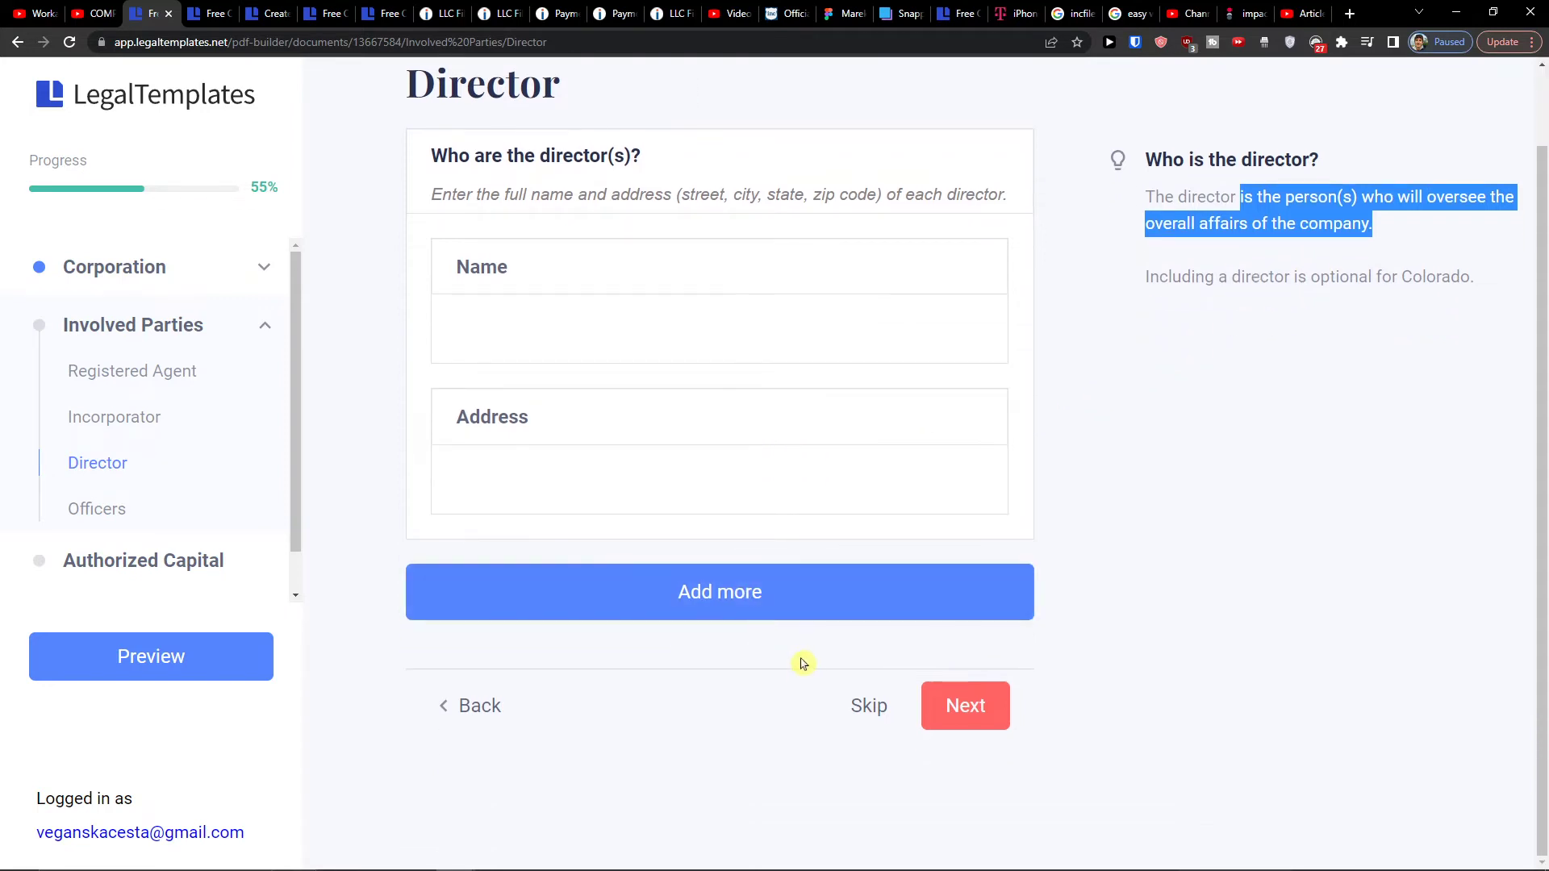
left_click(869, 708)
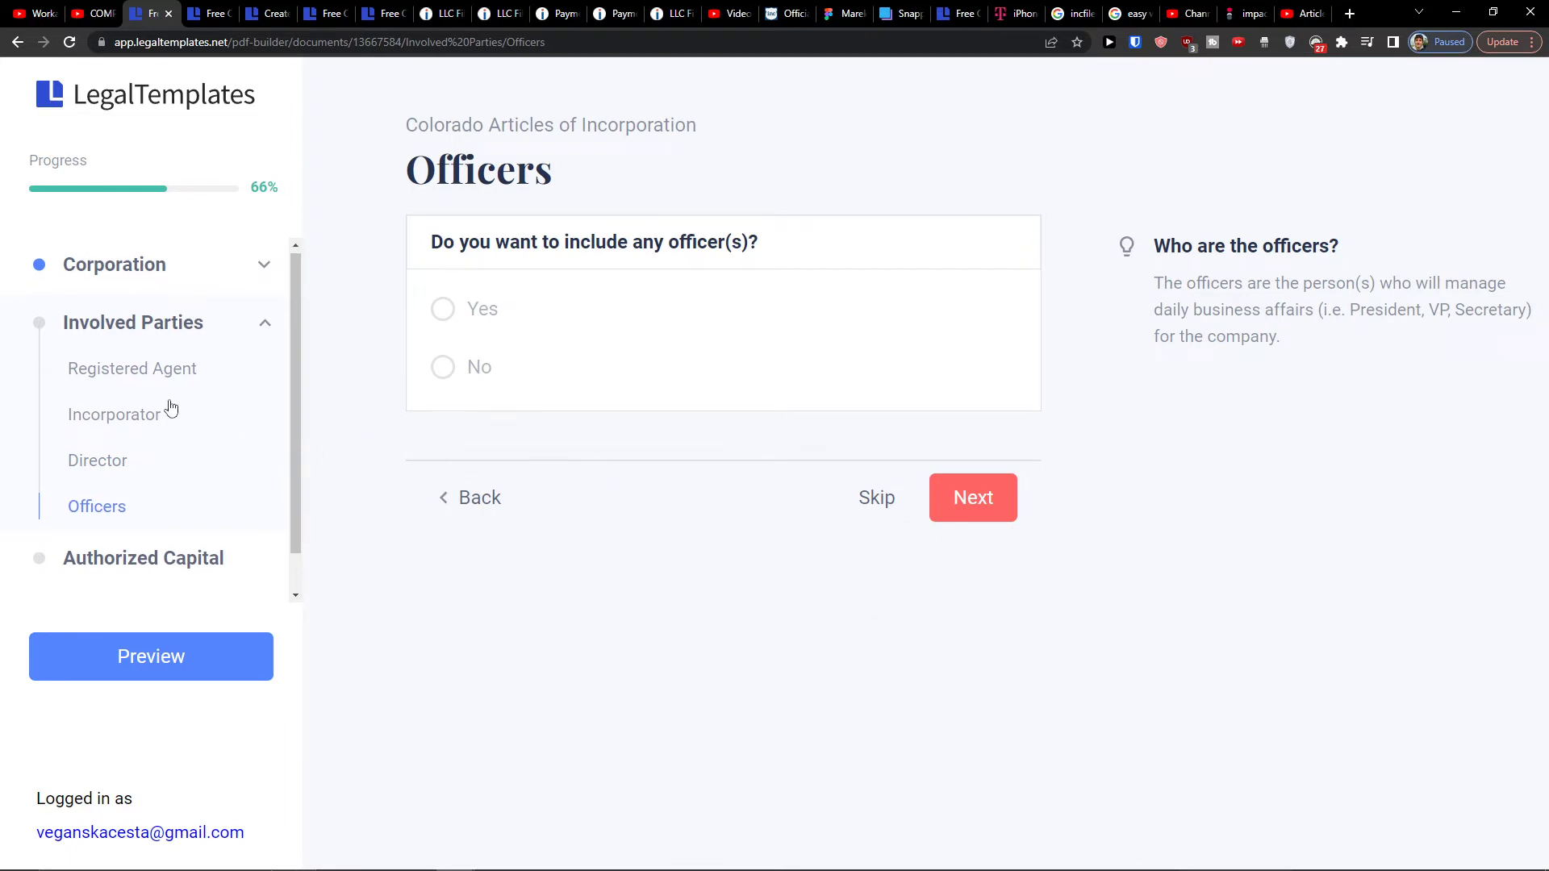
scroll(166, 406, "down", 1)
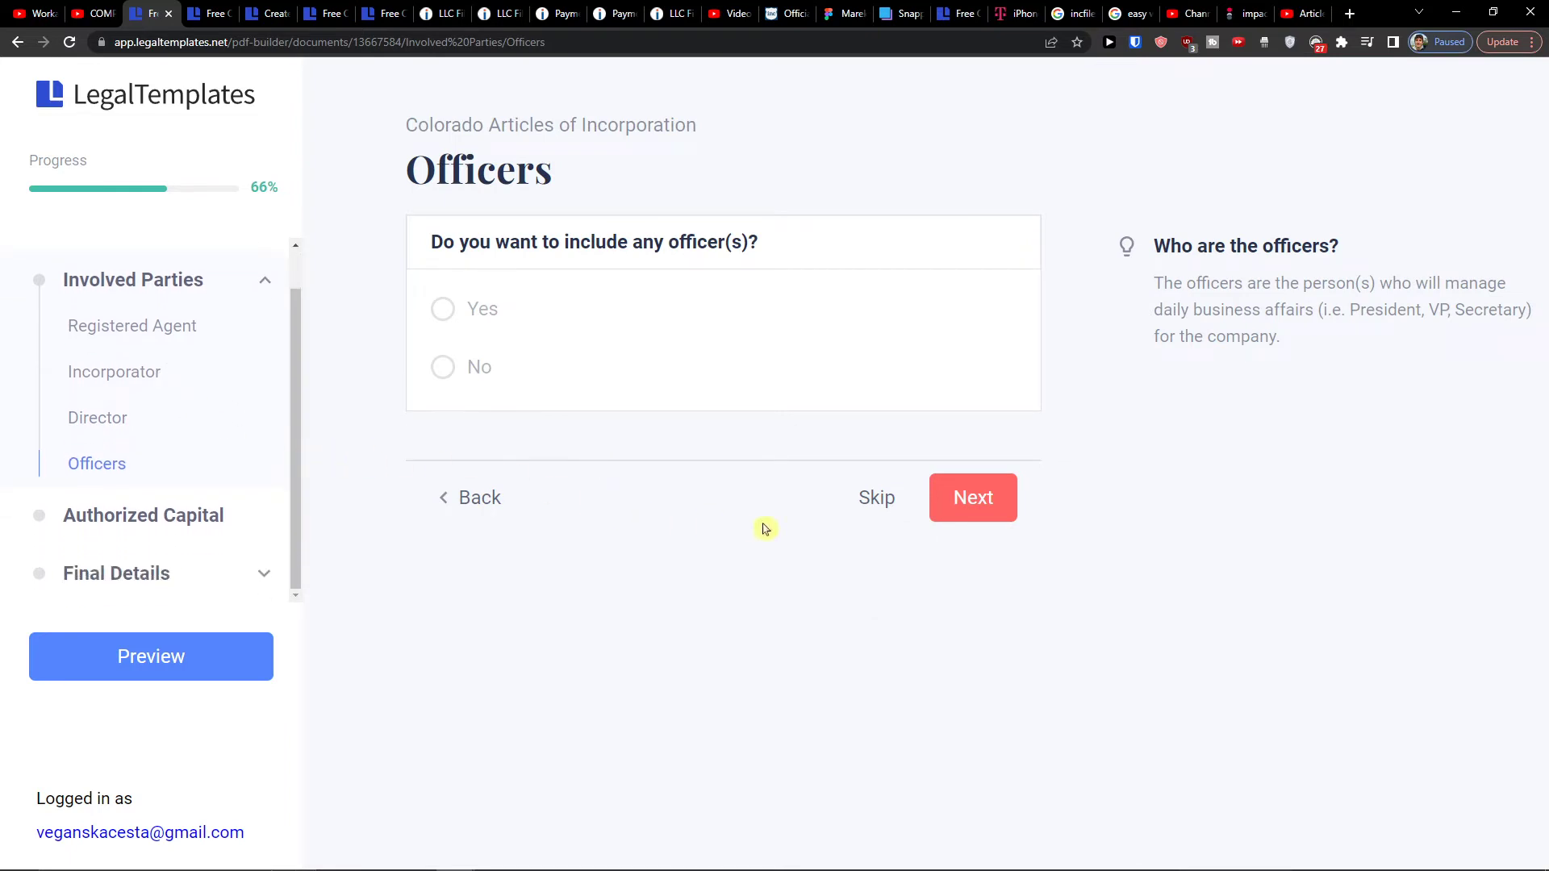
left_click(867, 506)
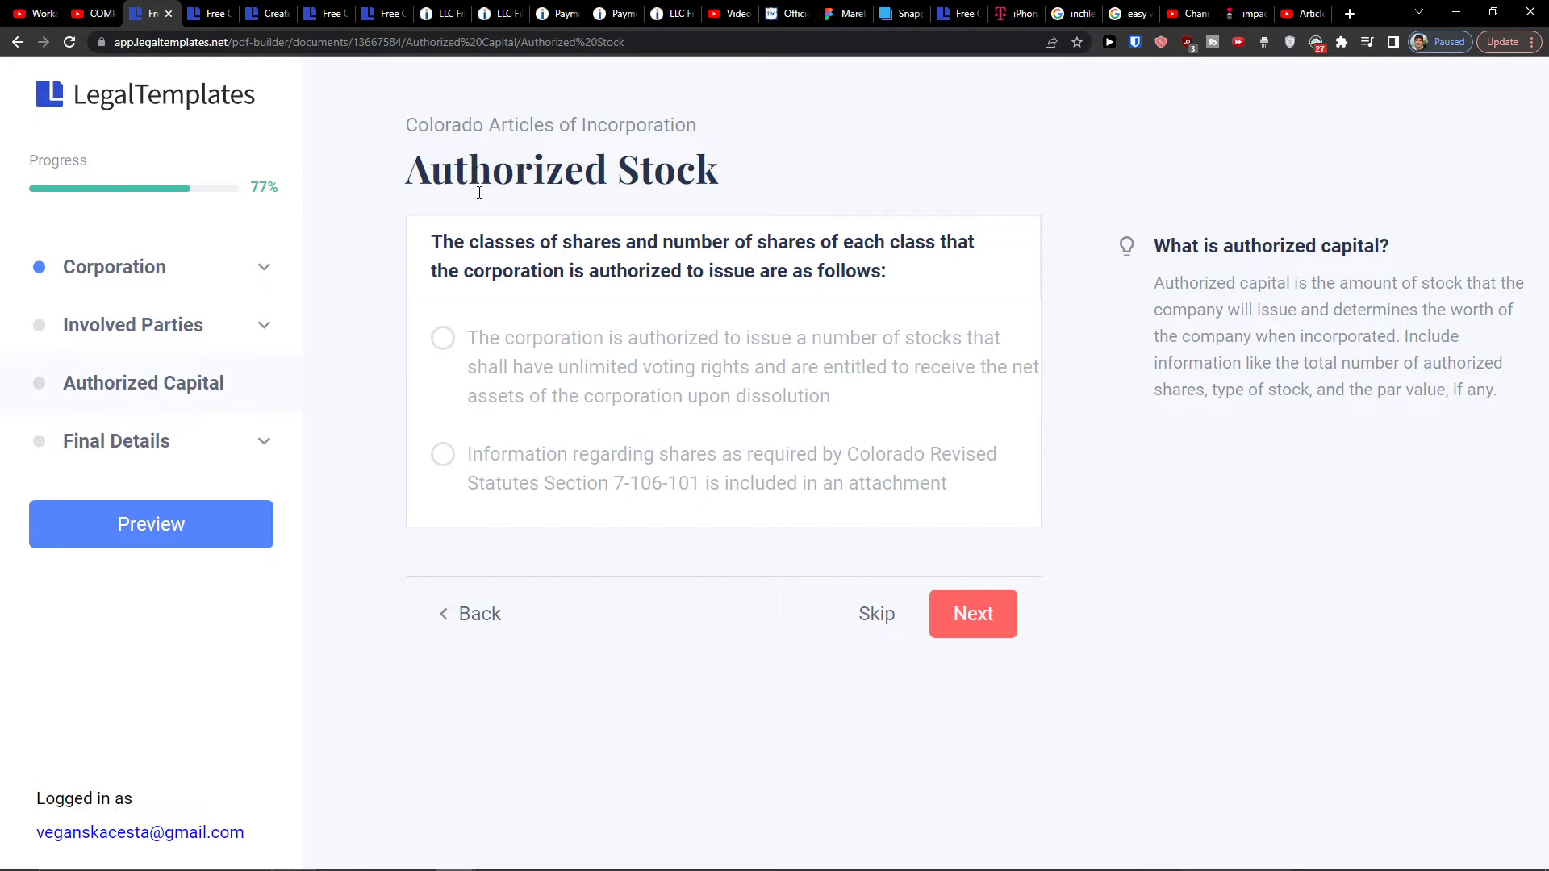
Step: Authorize stock with unlimited voting rights and net asset entitlement, set the total shares to 5000, and continue to the final details
left_click(539, 374)
left_click(546, 483)
left_click(595, 400)
left_click(589, 459)
left_click(597, 398)
left_click(549, 668)
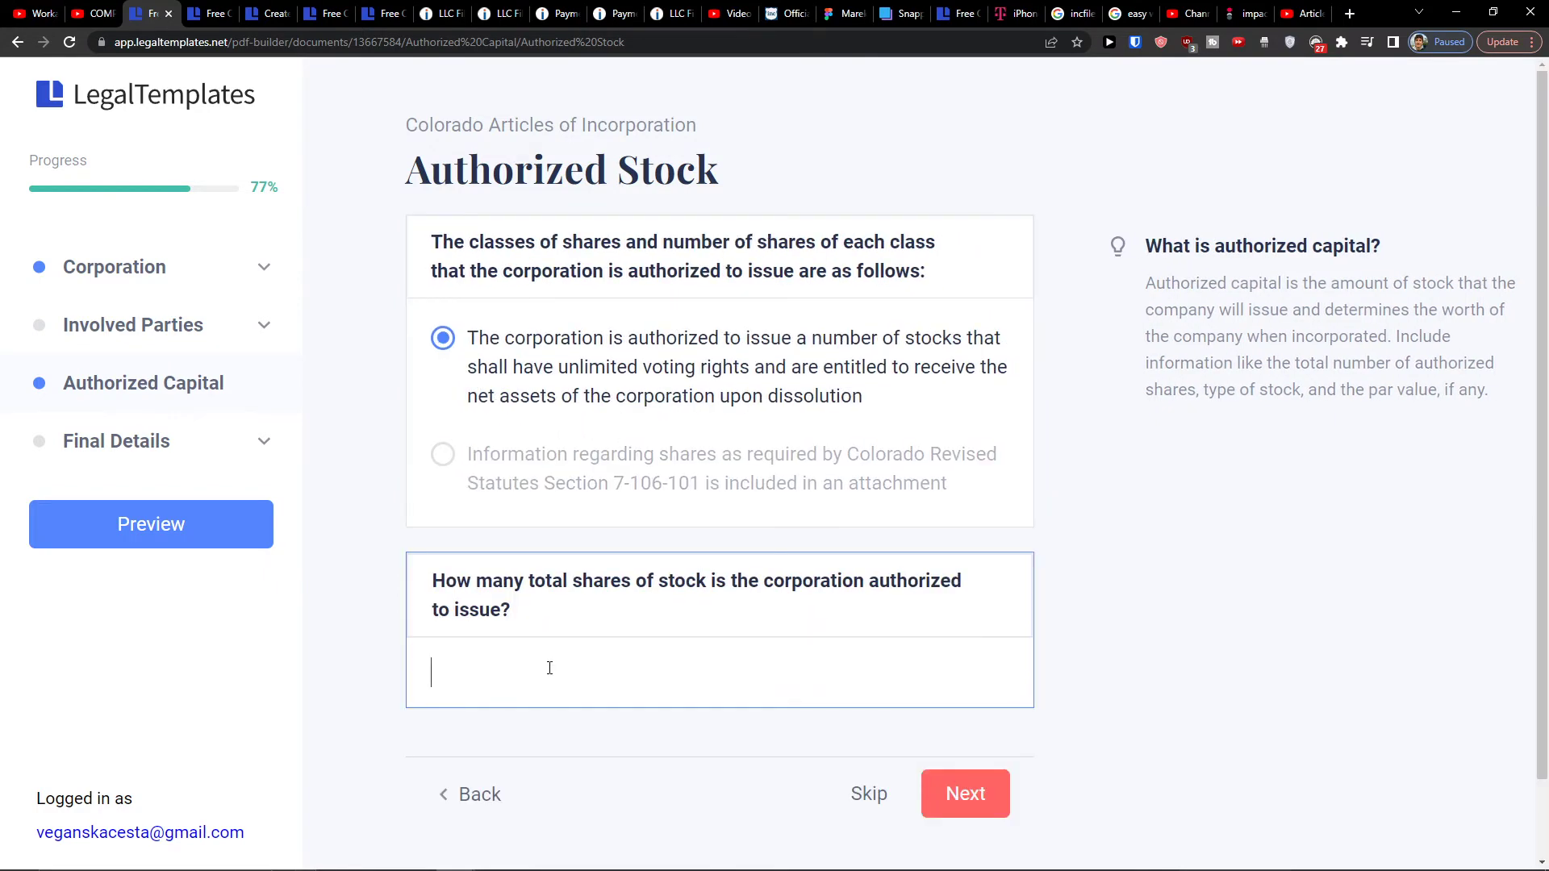
type("5000")
left_click(619, 782)
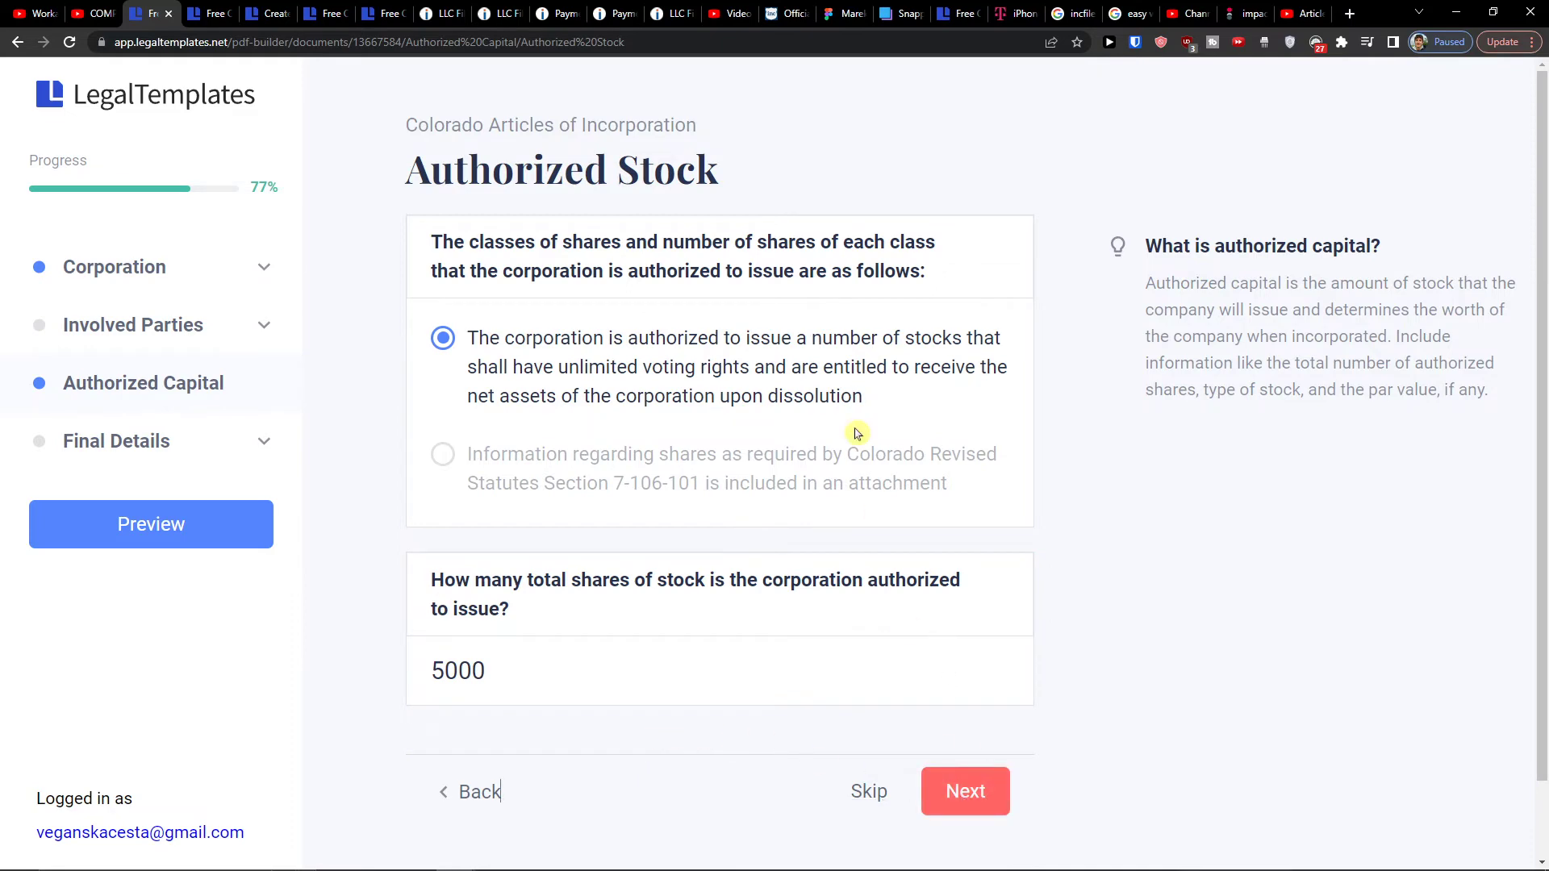
left_click(972, 778)
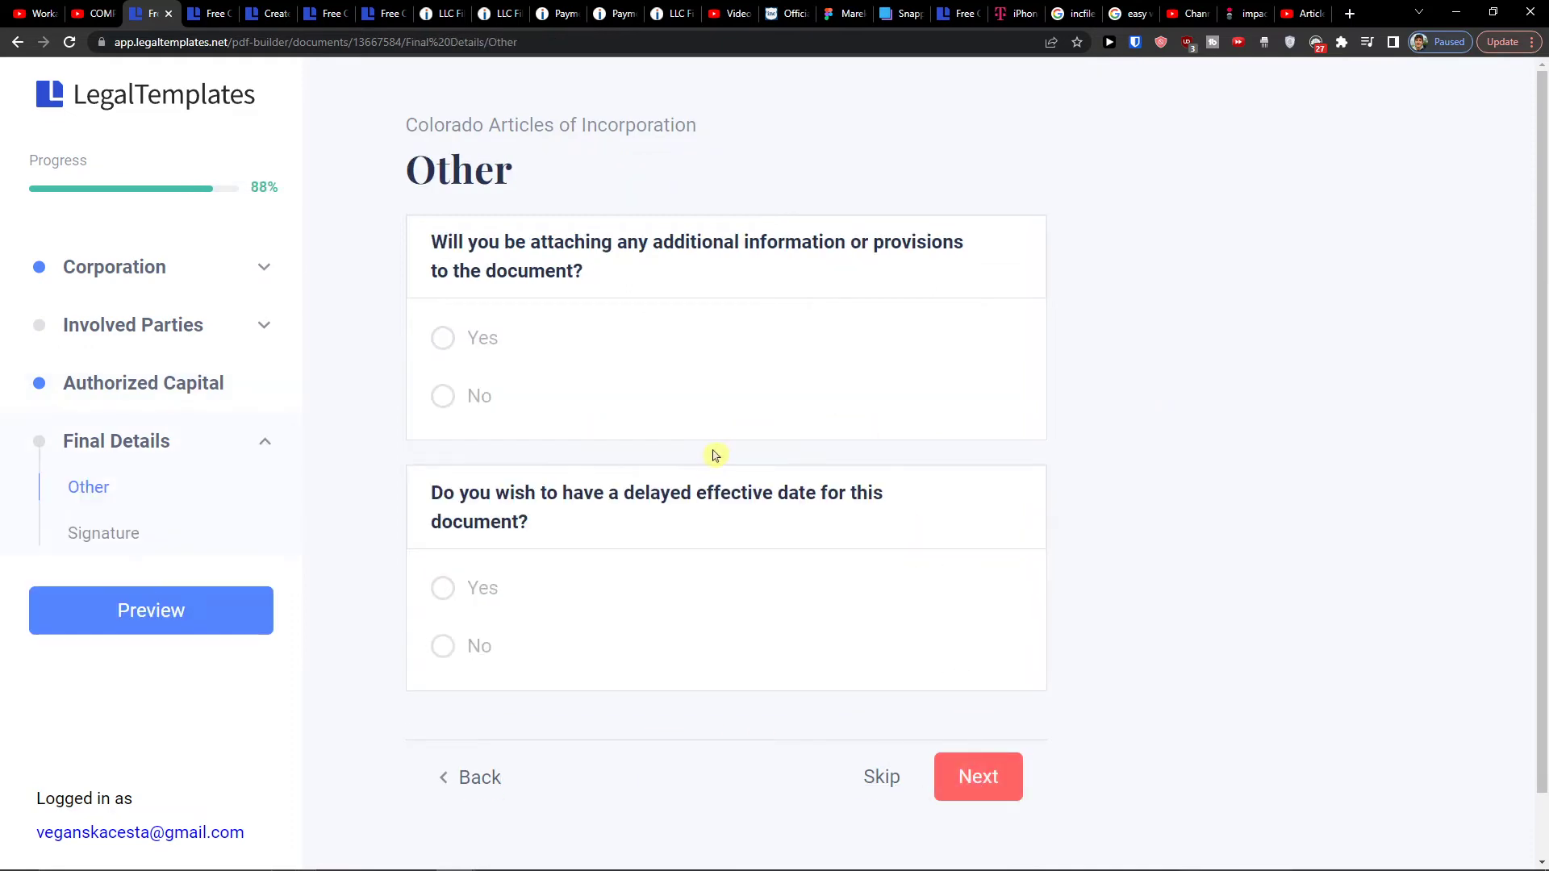
Step: Answer No to attaching additional provisions and No to a delayed effective date, and continue to the Signature section
left_click_drag(427, 240, 622, 282)
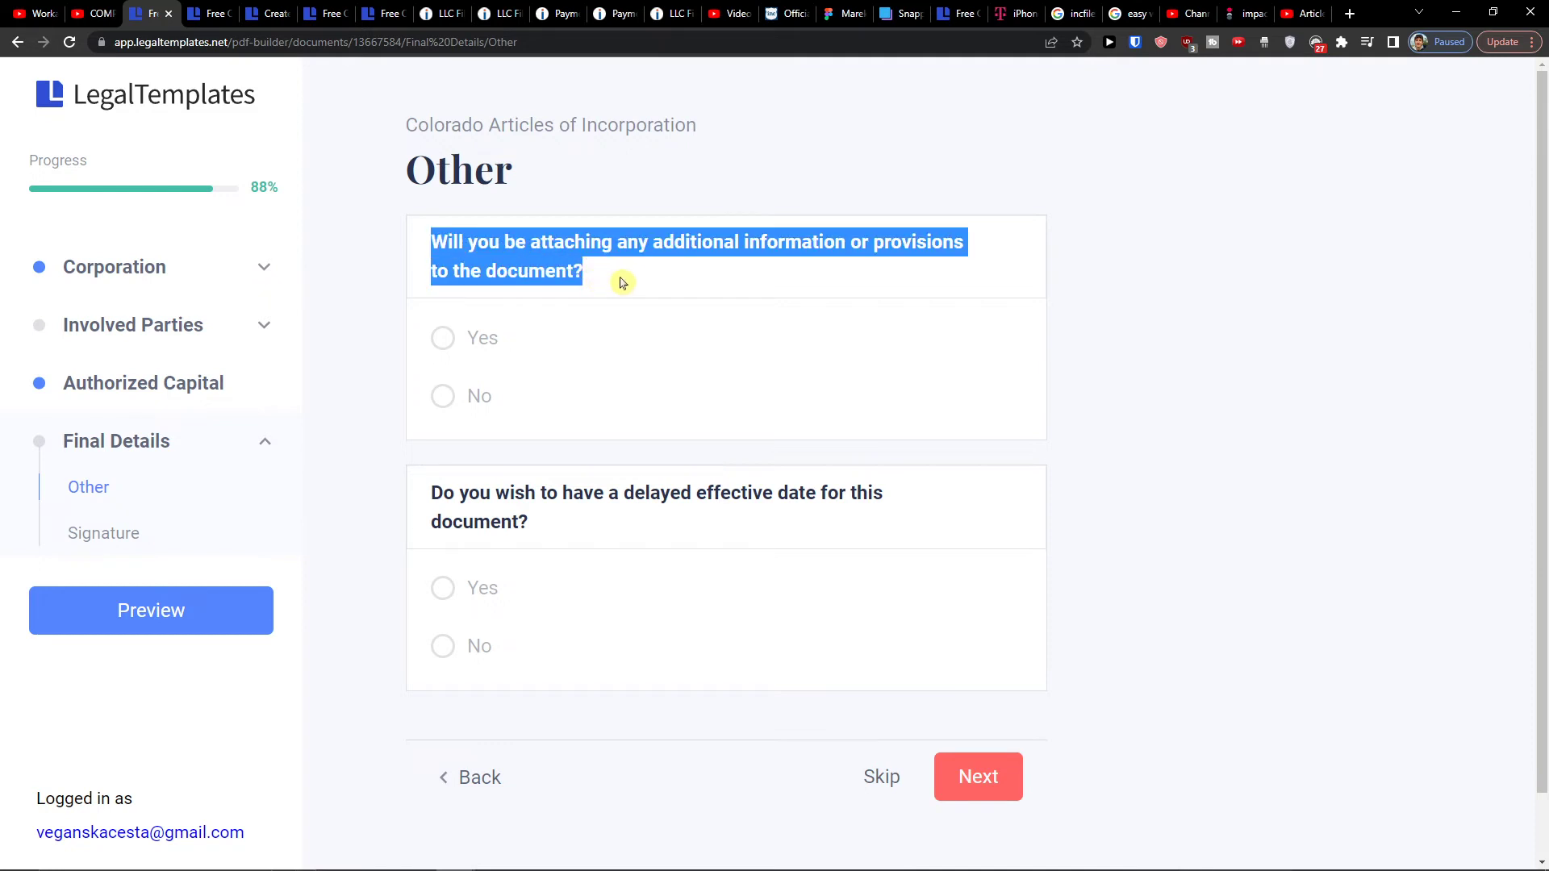
left_click(475, 355)
left_click(453, 407)
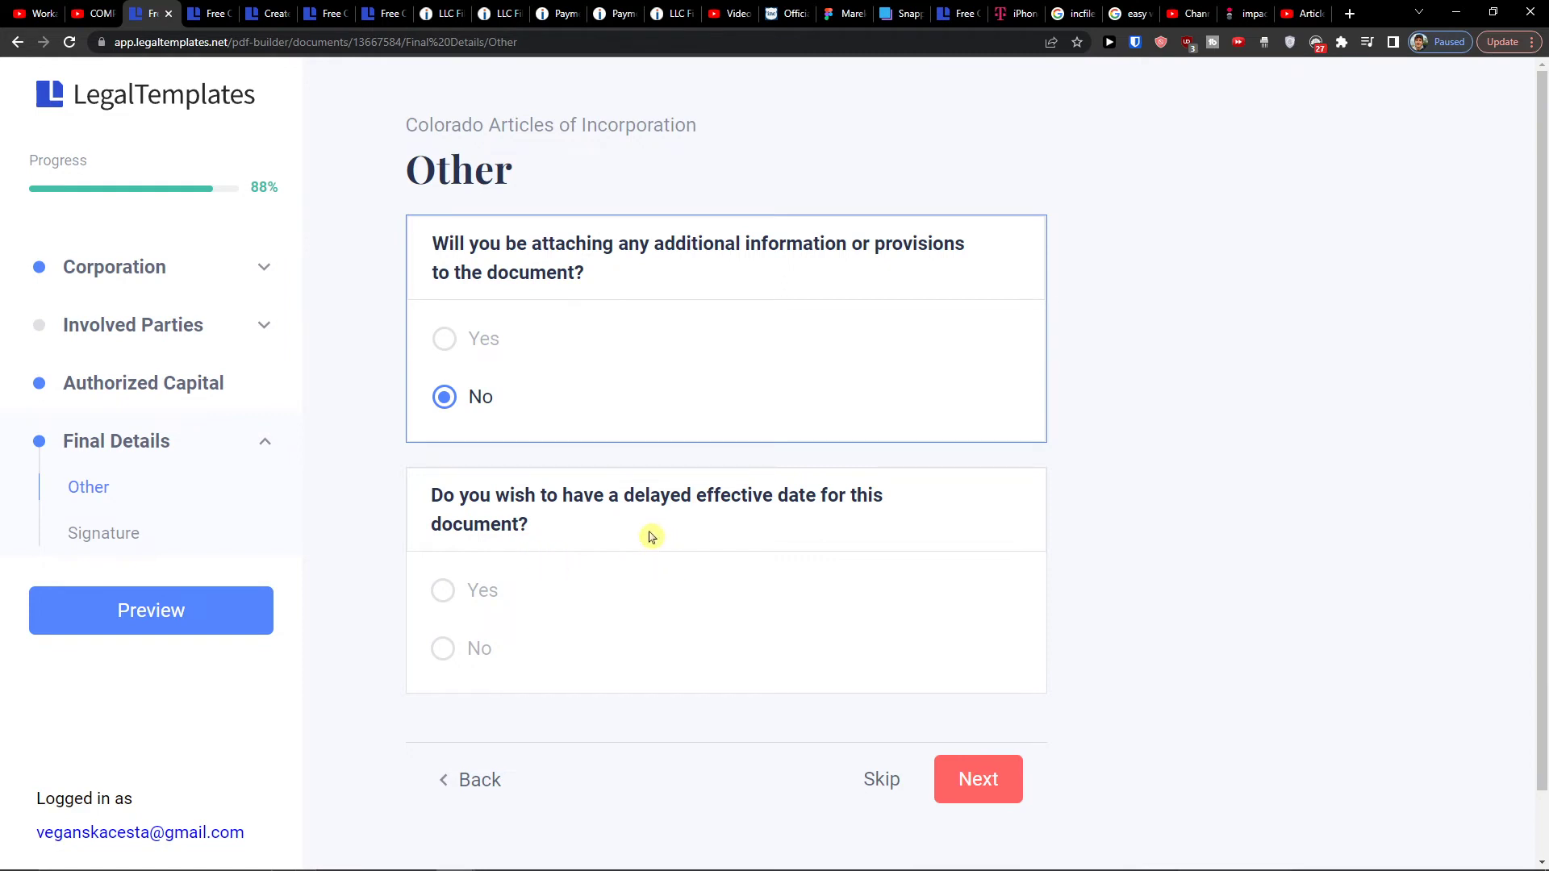
left_click(452, 576)
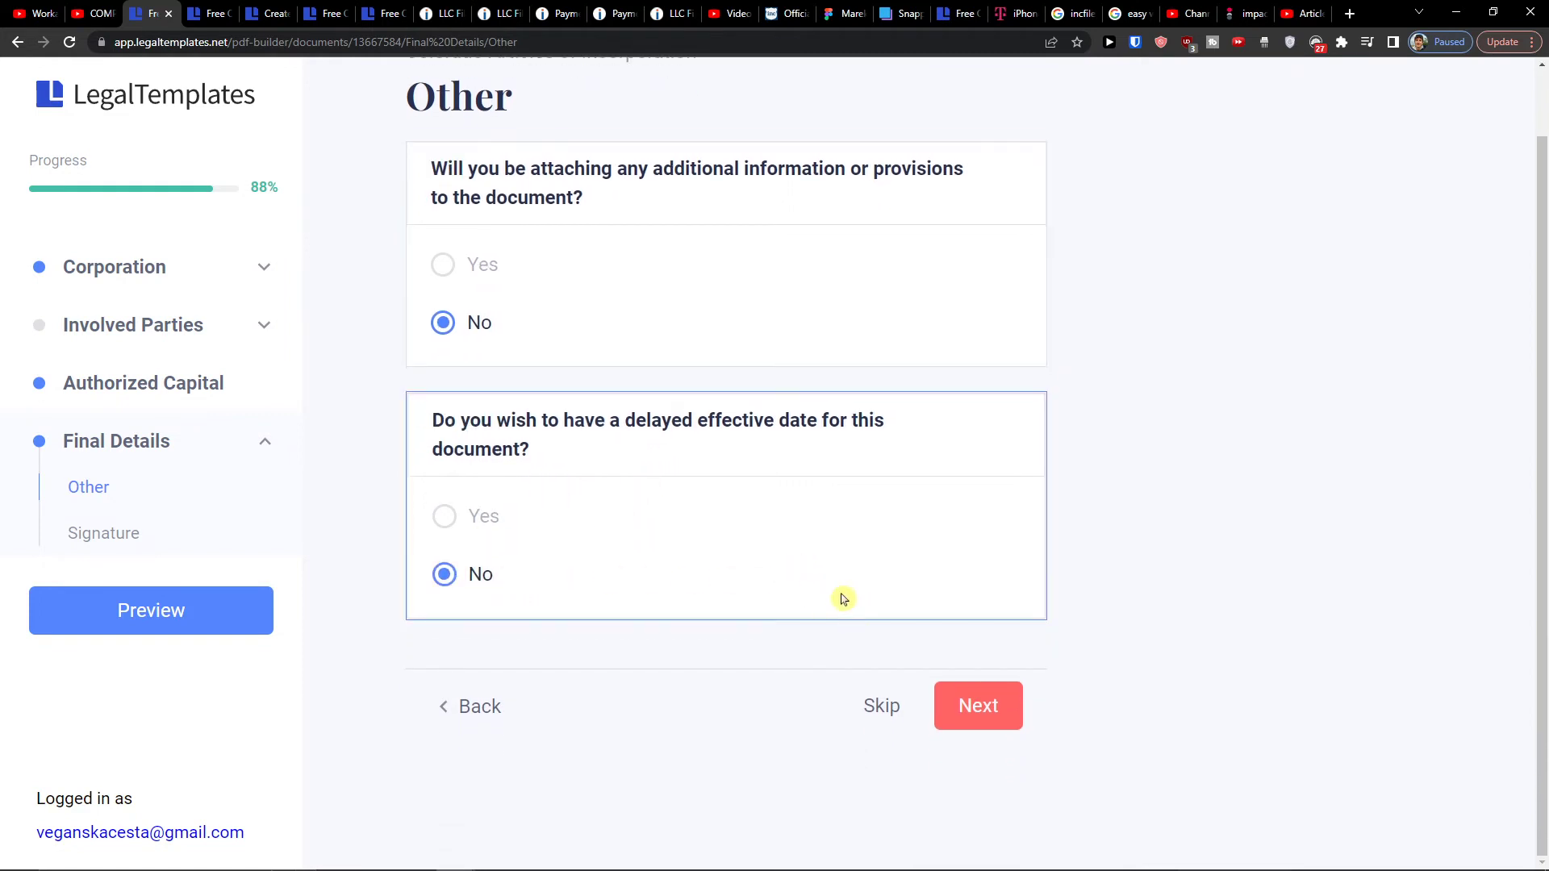
left_click(983, 723)
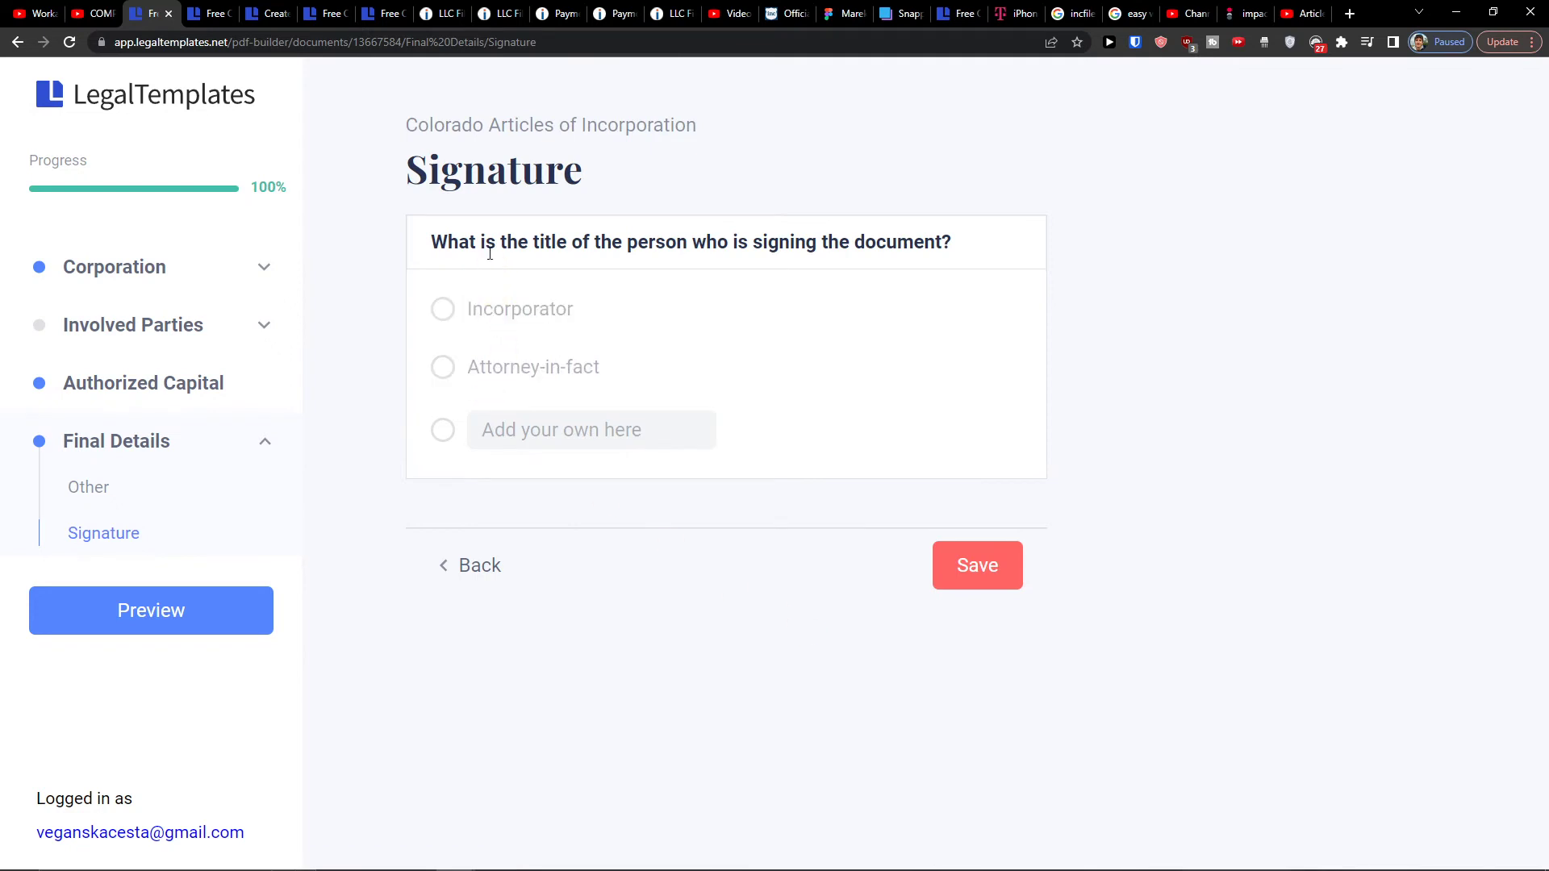
Step: Set the title of the person signing the document to Incorporator
left_click(445, 376)
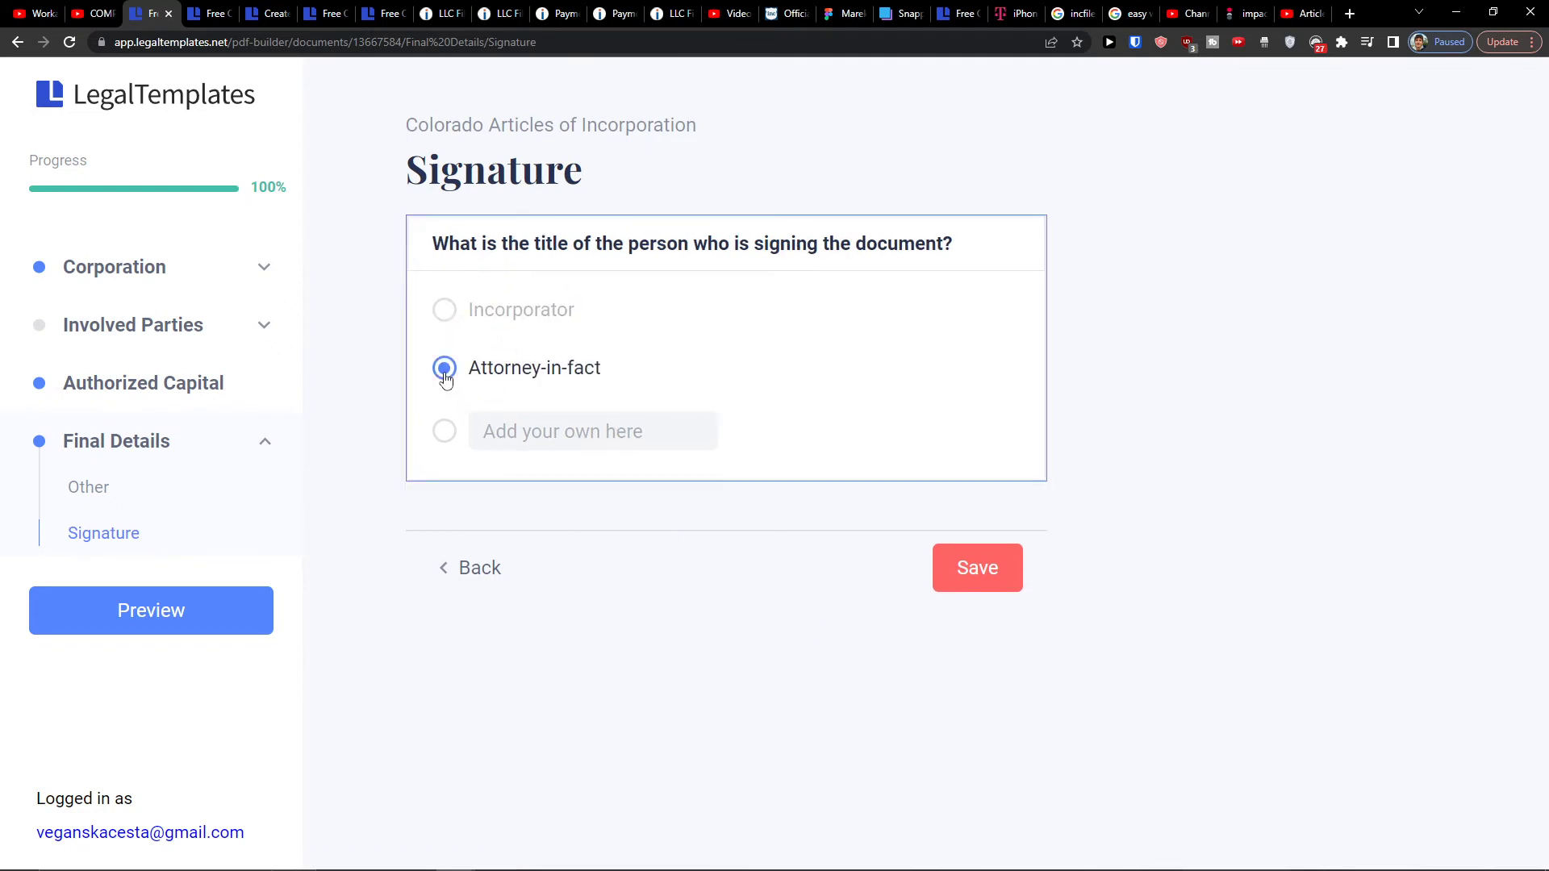
left_click(444, 433)
left_click(475, 314)
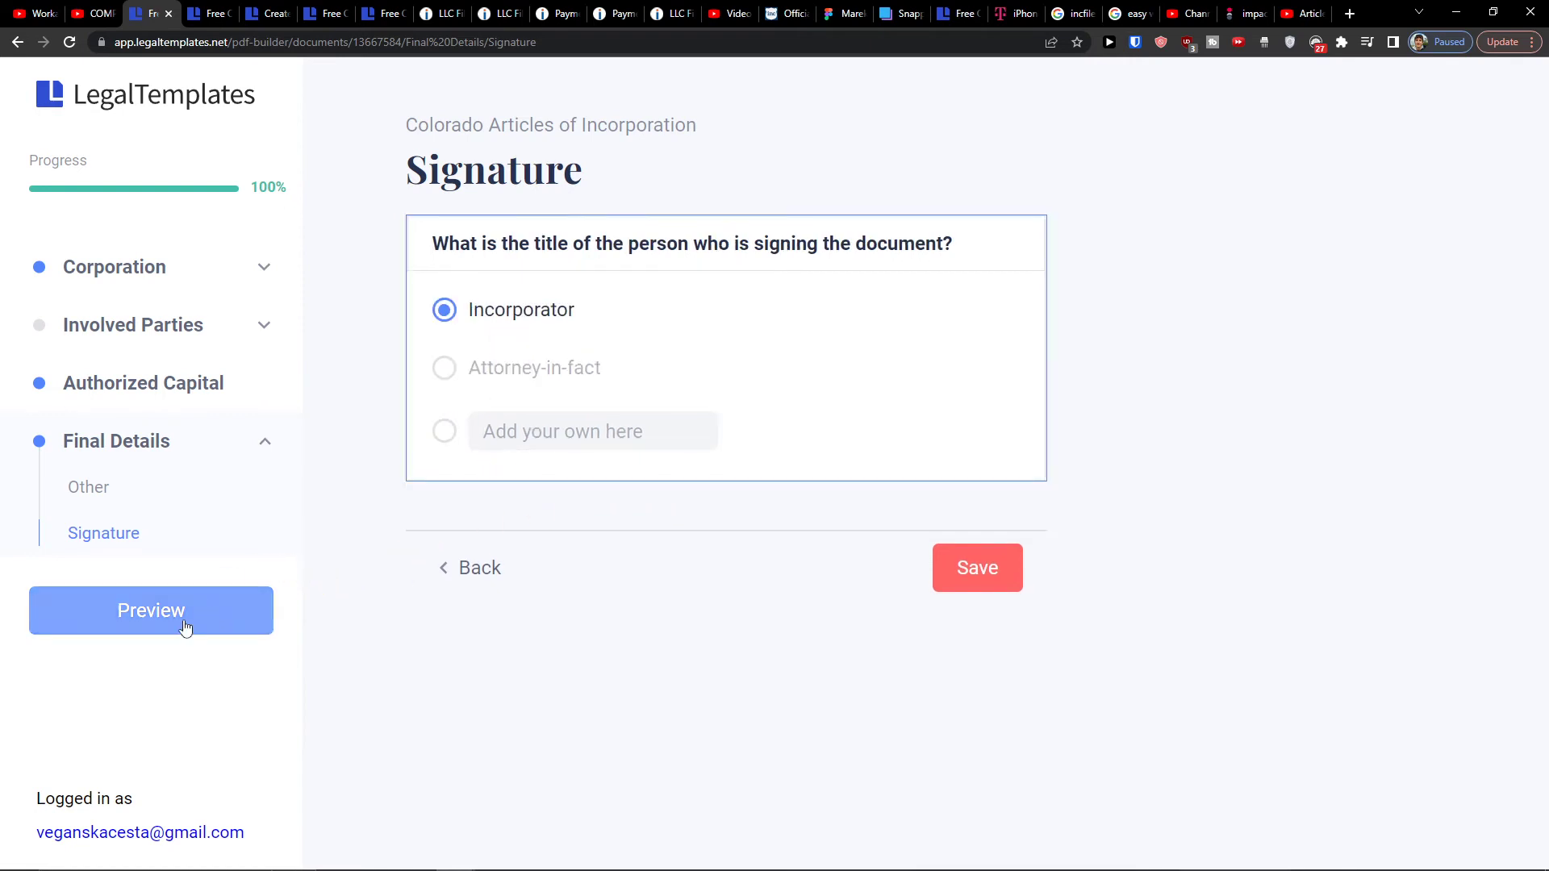
Step: Preview the articles, read through the numbered clauses and the signature block, and close the preview
left_click(143, 625)
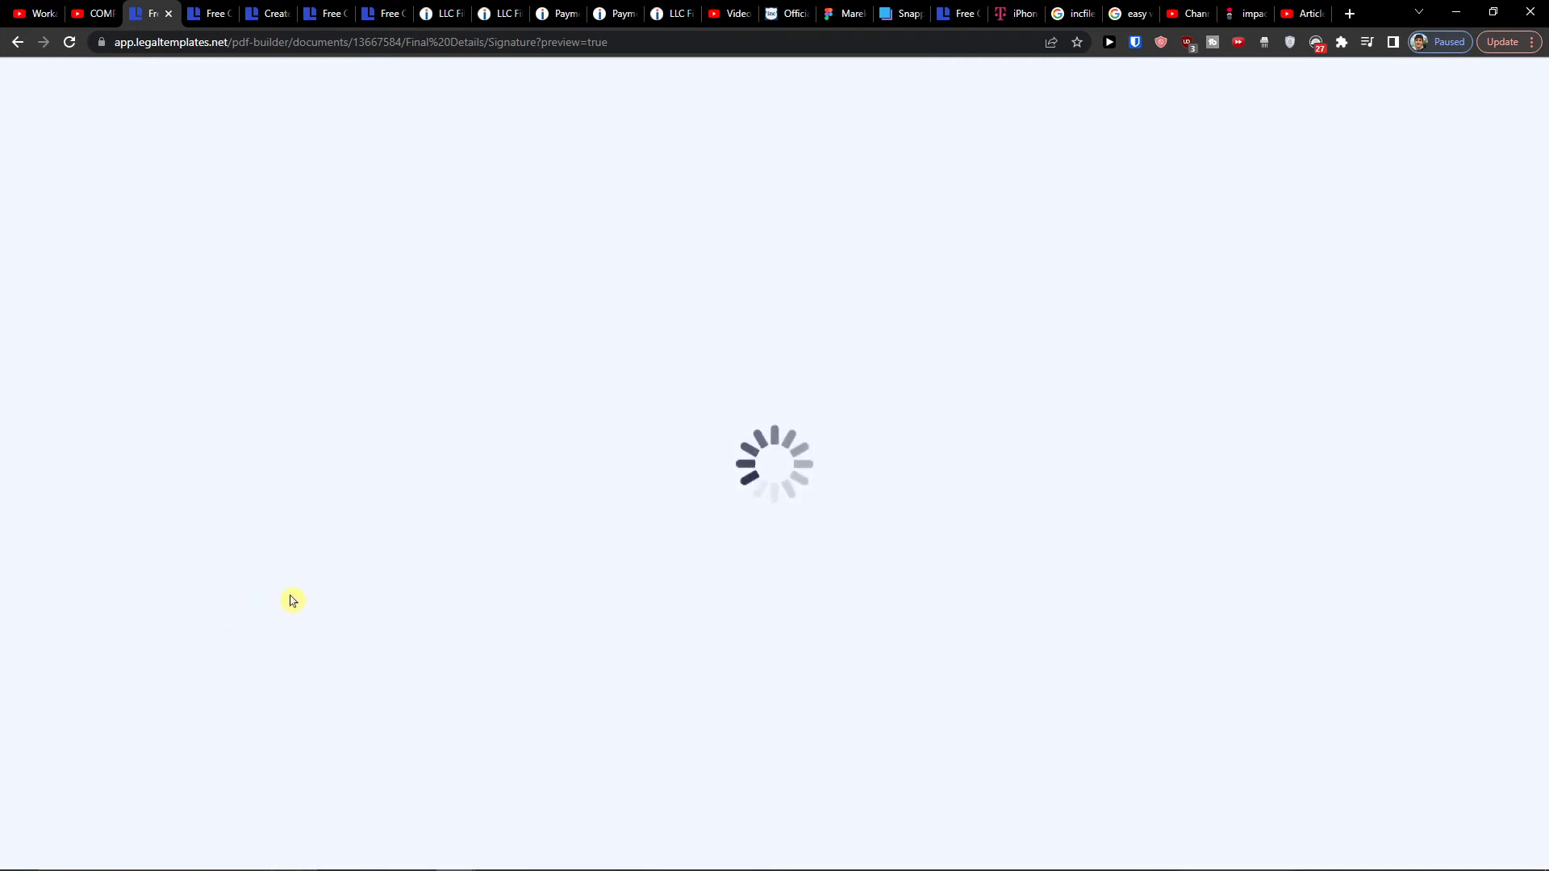
scroll(839, 534, "down", 5)
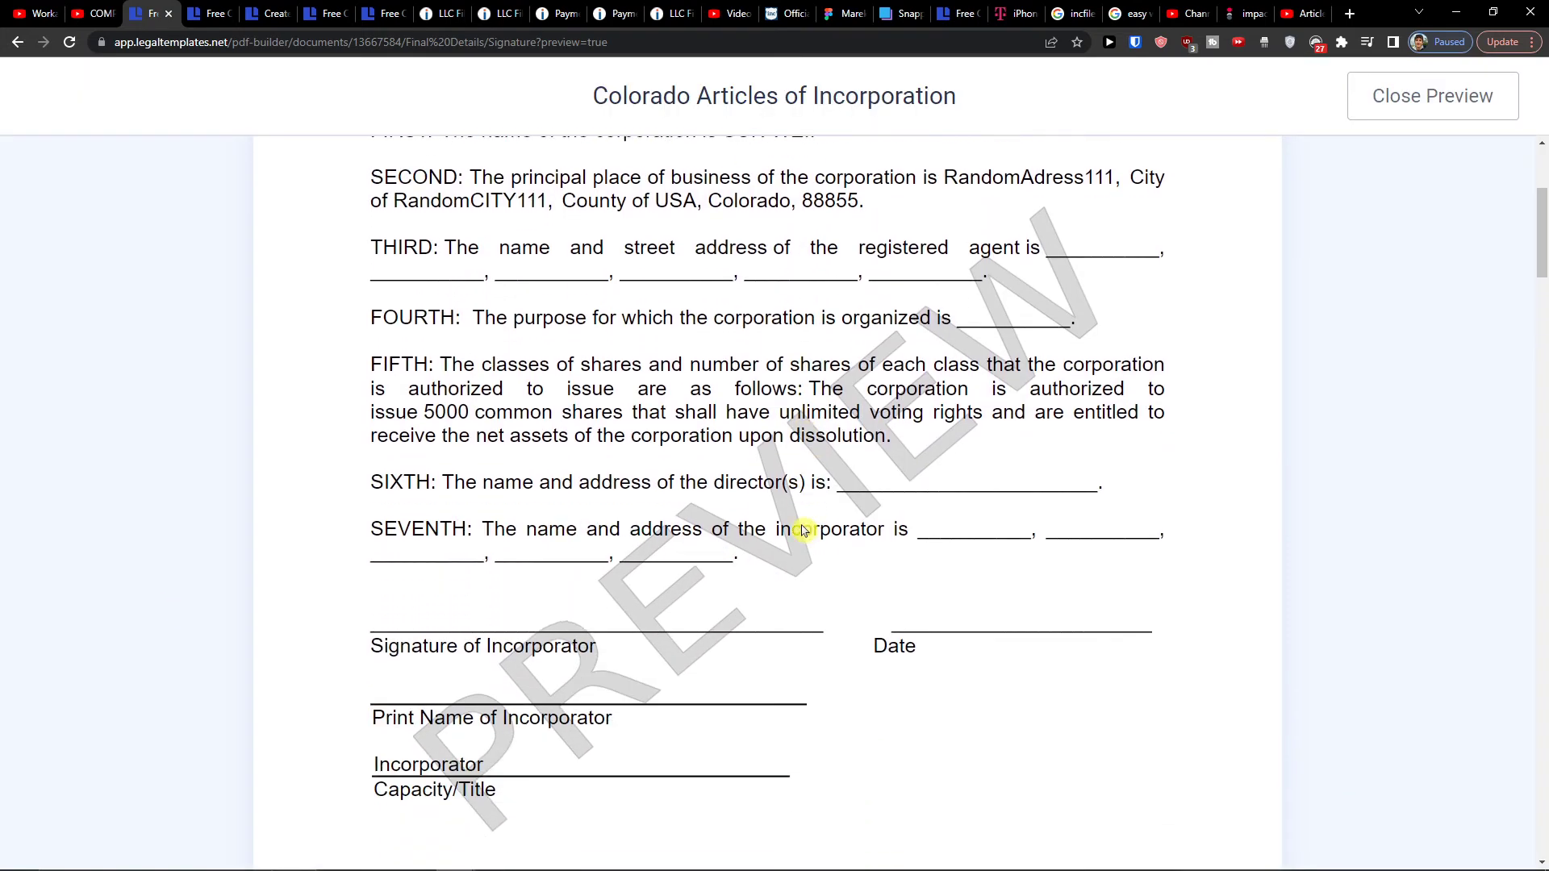
scroll(805, 530, "down", 1)
scroll(804, 532, "up", 5)
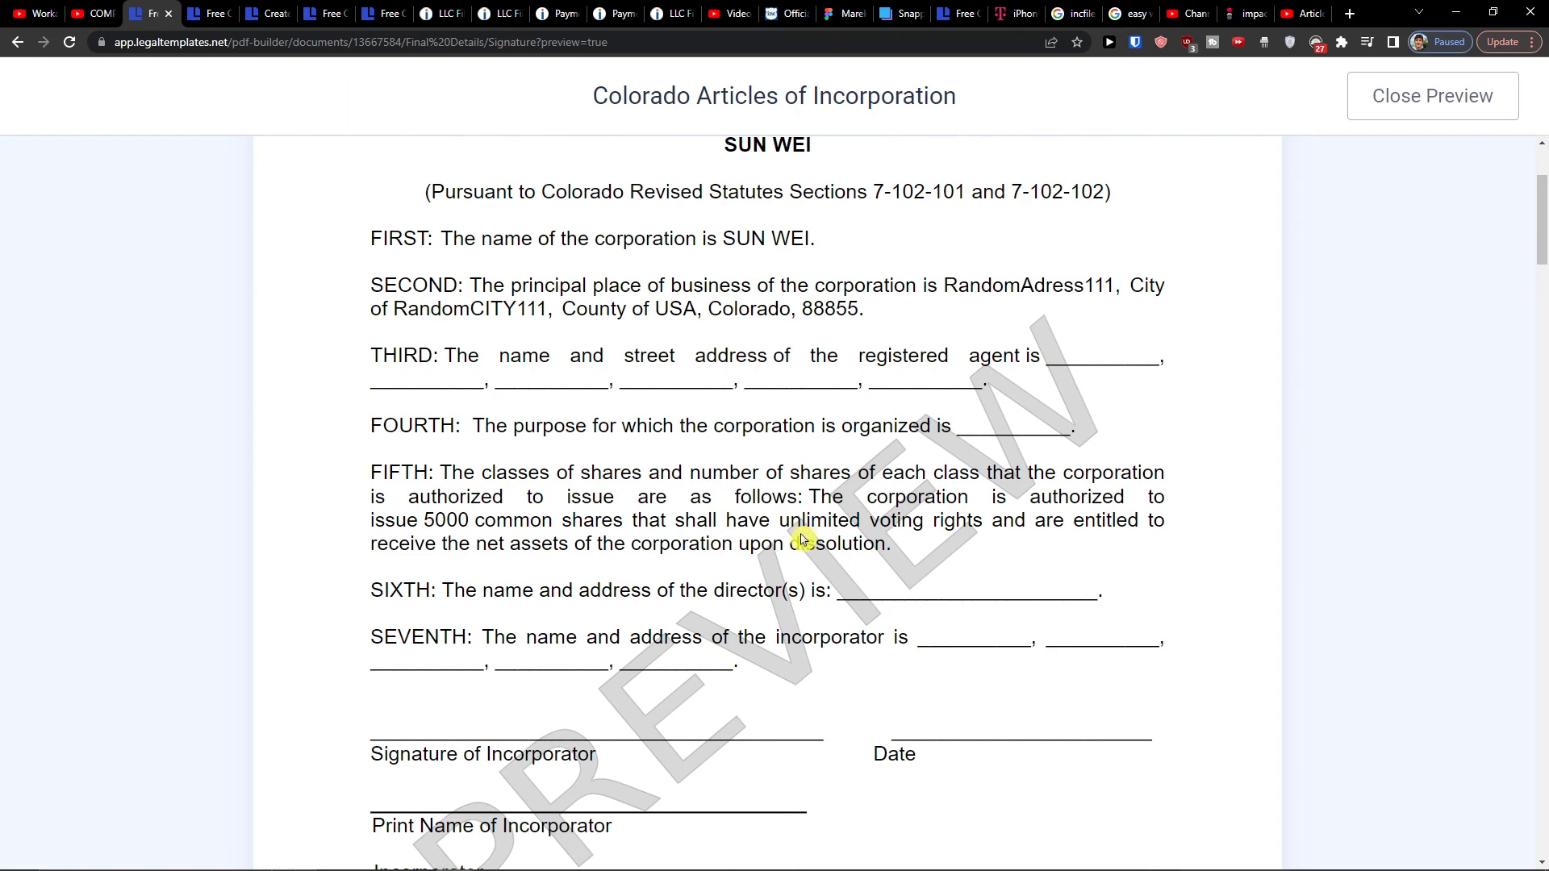
scroll(804, 539, "down", 13)
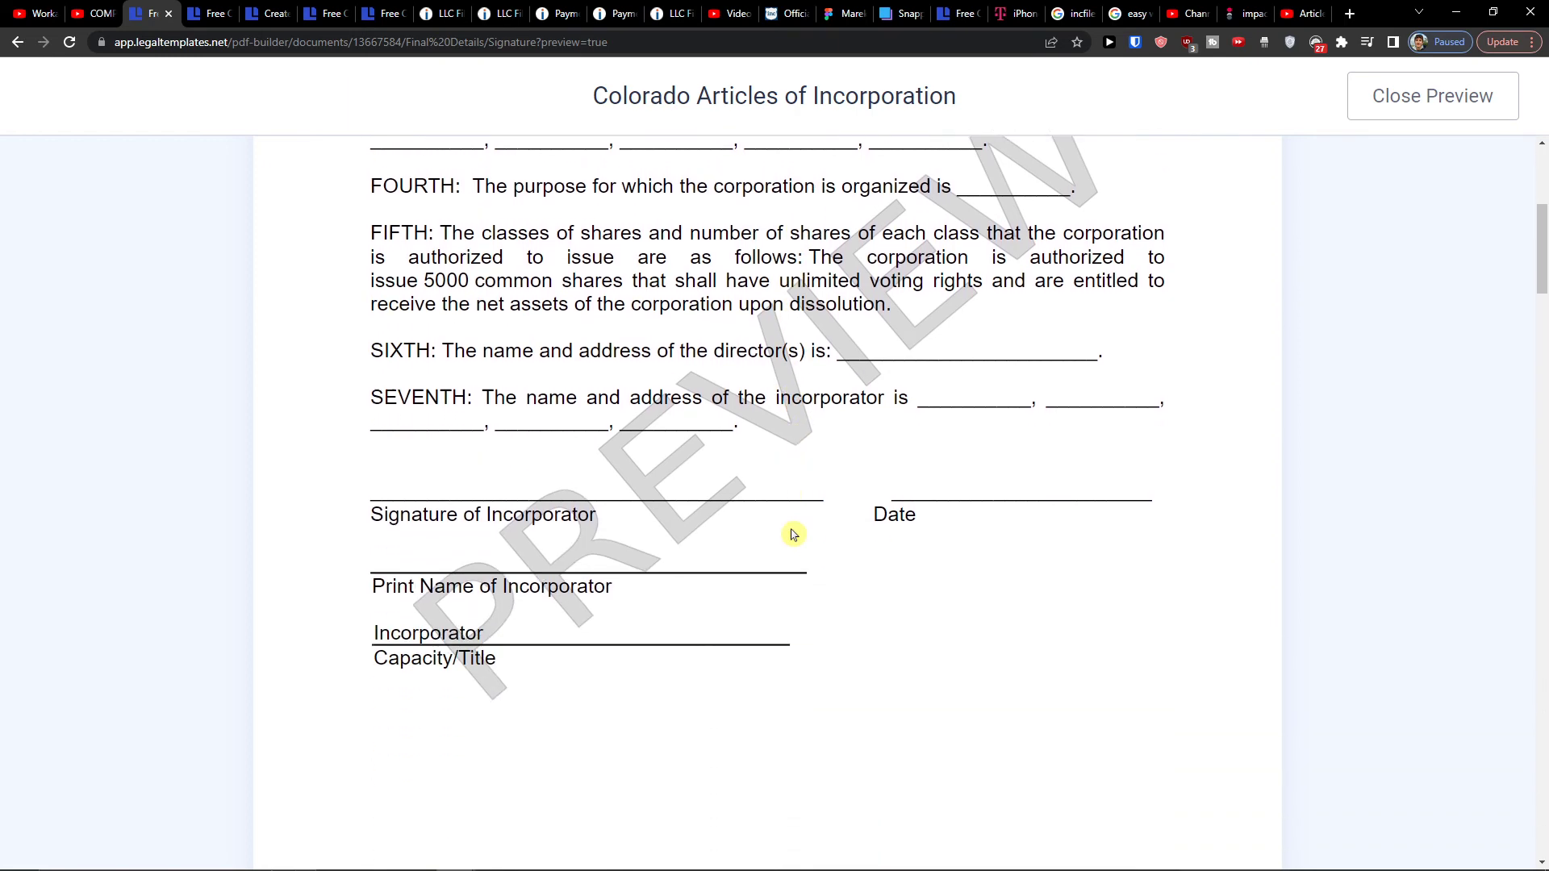
scroll(795, 525, "down", 5)
scroll(795, 525, "up", 18)
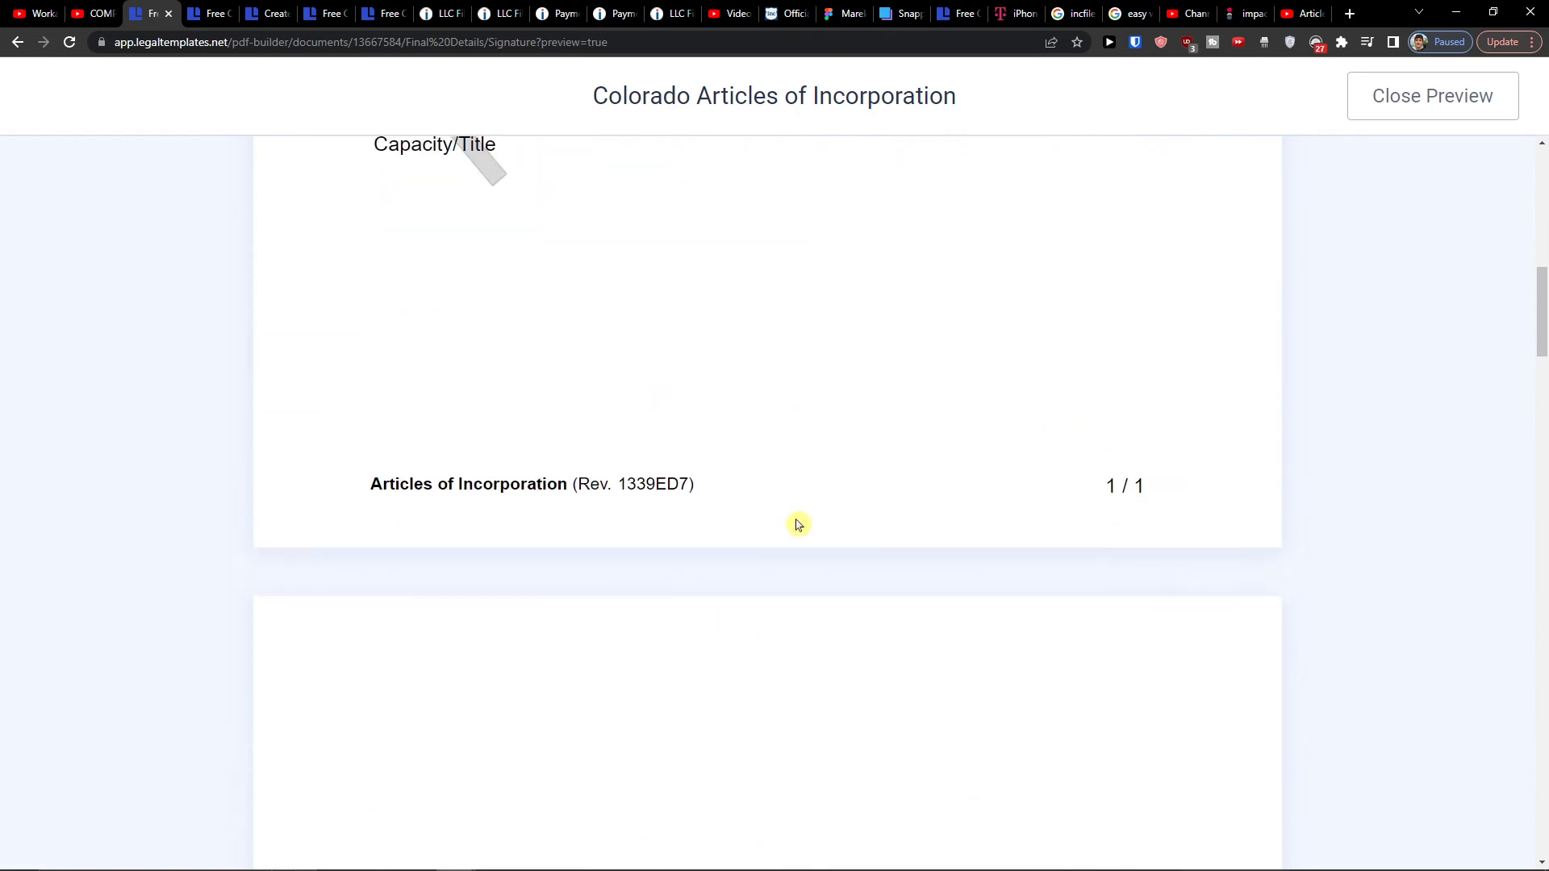
scroll(796, 525, "down", 3)
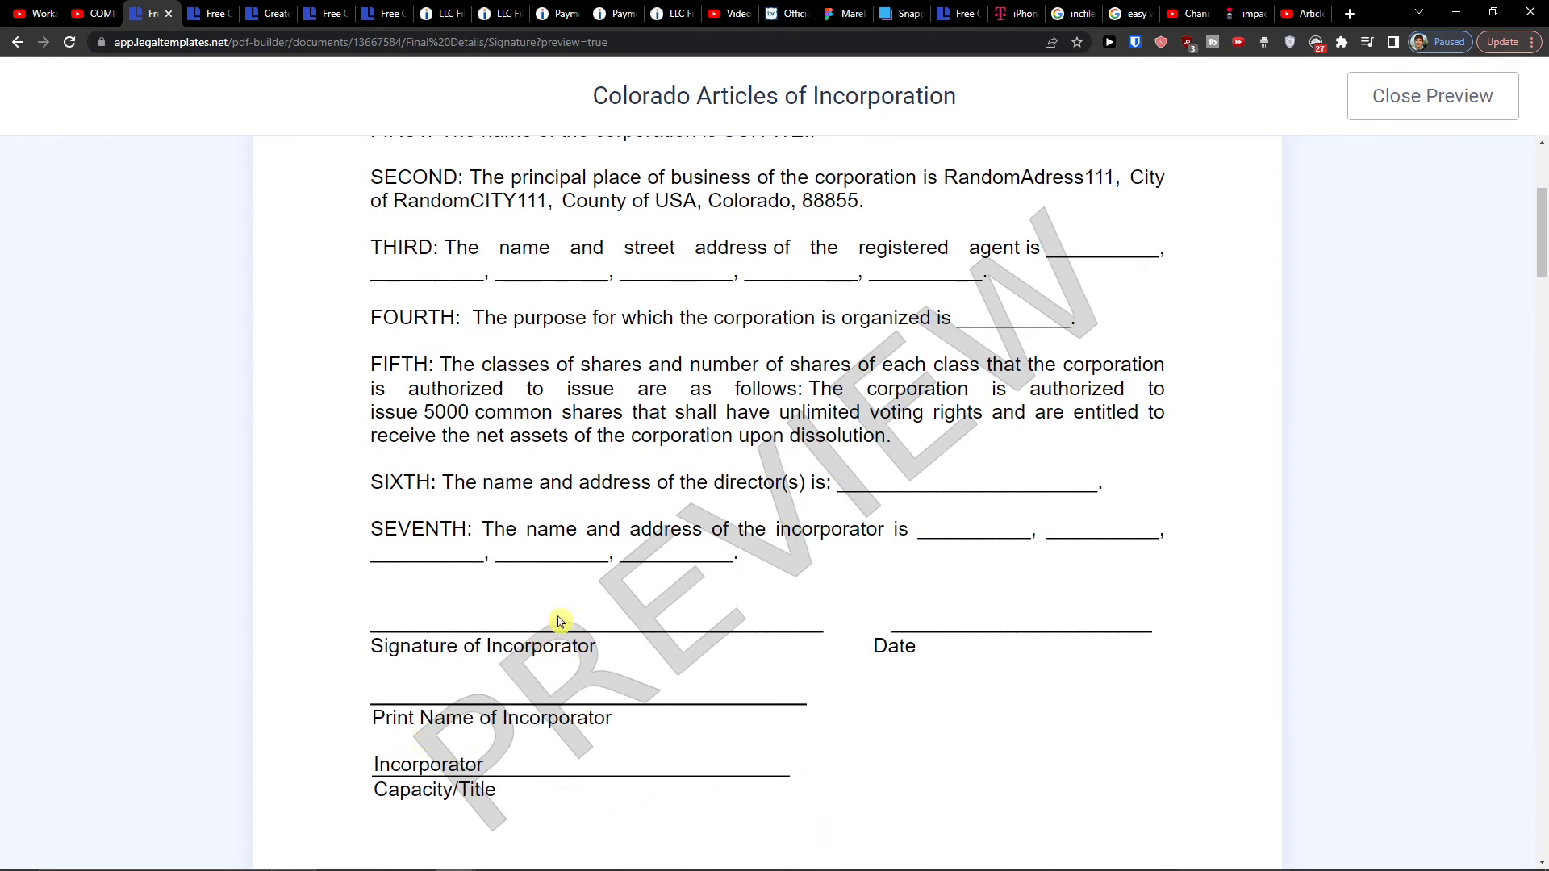
scroll(560, 394, "up", 3)
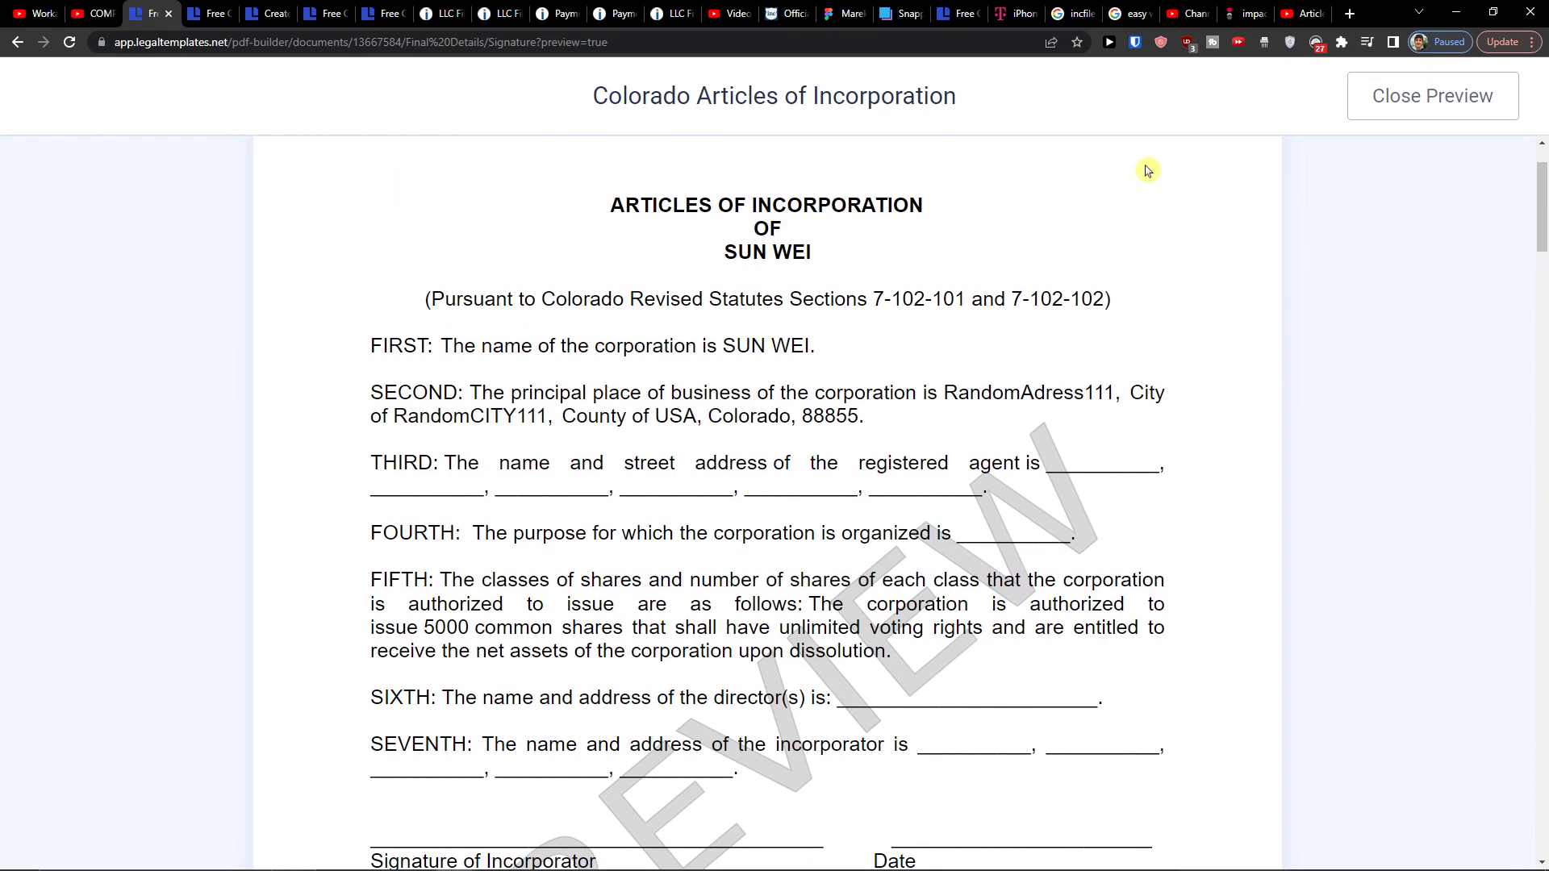
left_click(1399, 98)
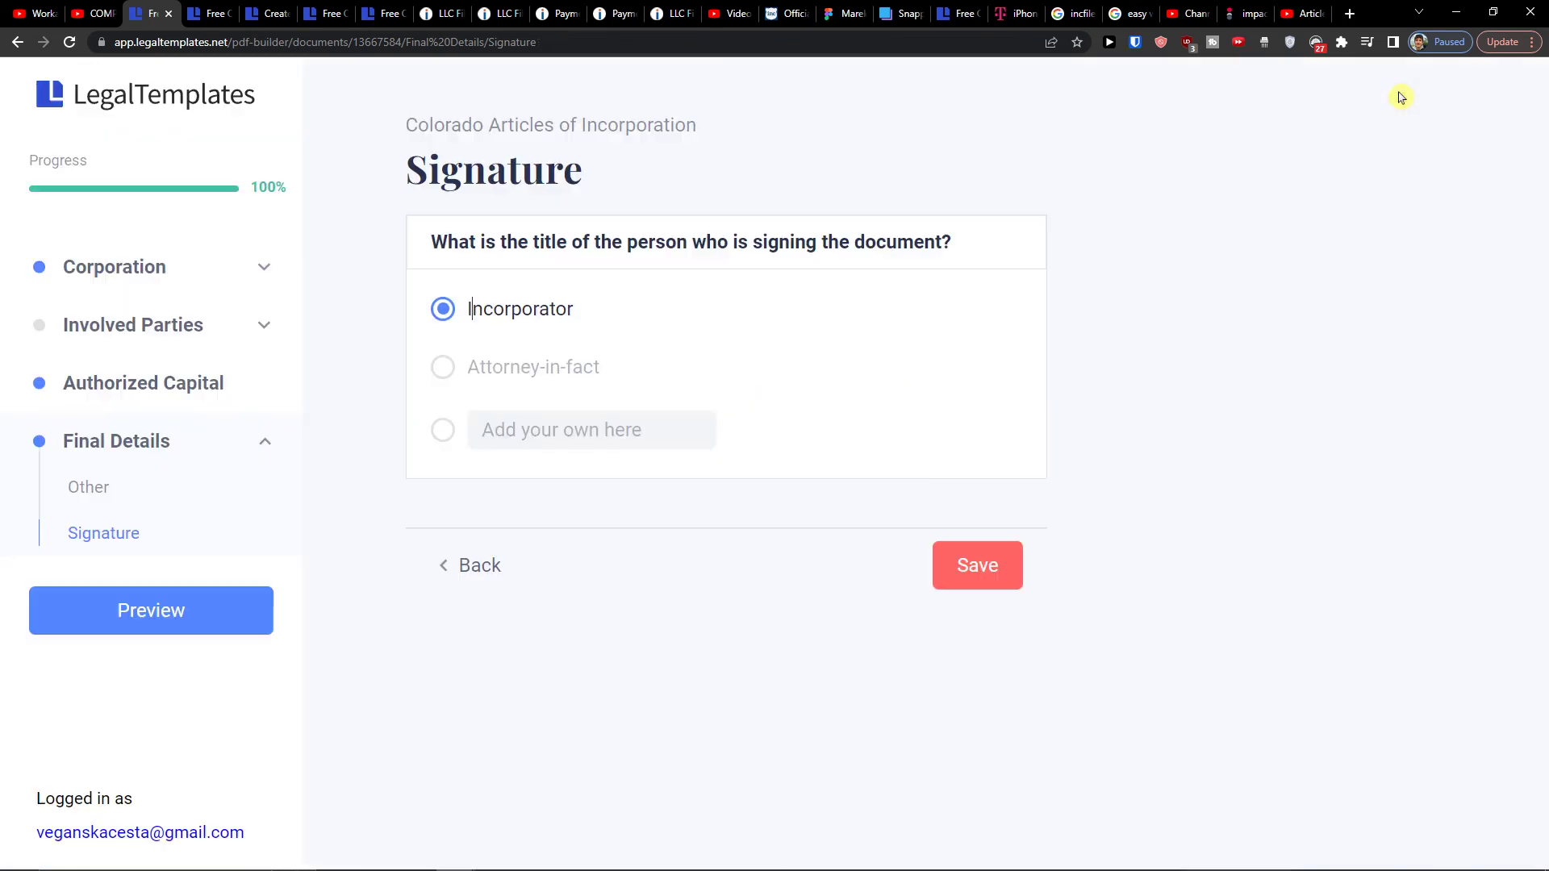
Step: Save the completed document and review the trial plans, payment fields and bill summary on the pricing page
left_click(936, 581)
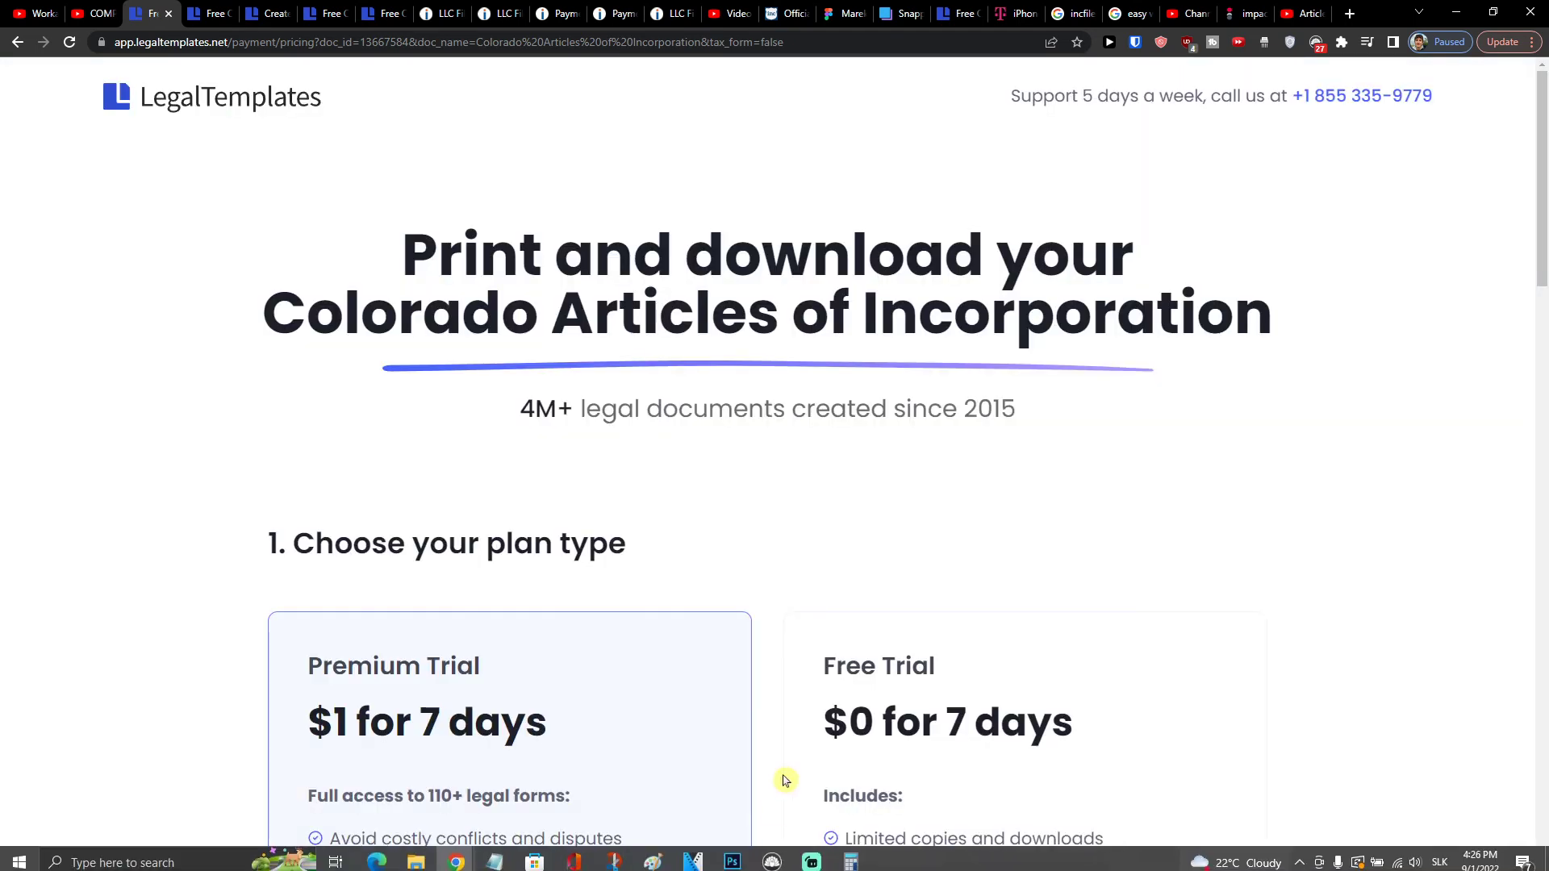
scroll(636, 600, "down", 1)
scroll(636, 601, "down", 4)
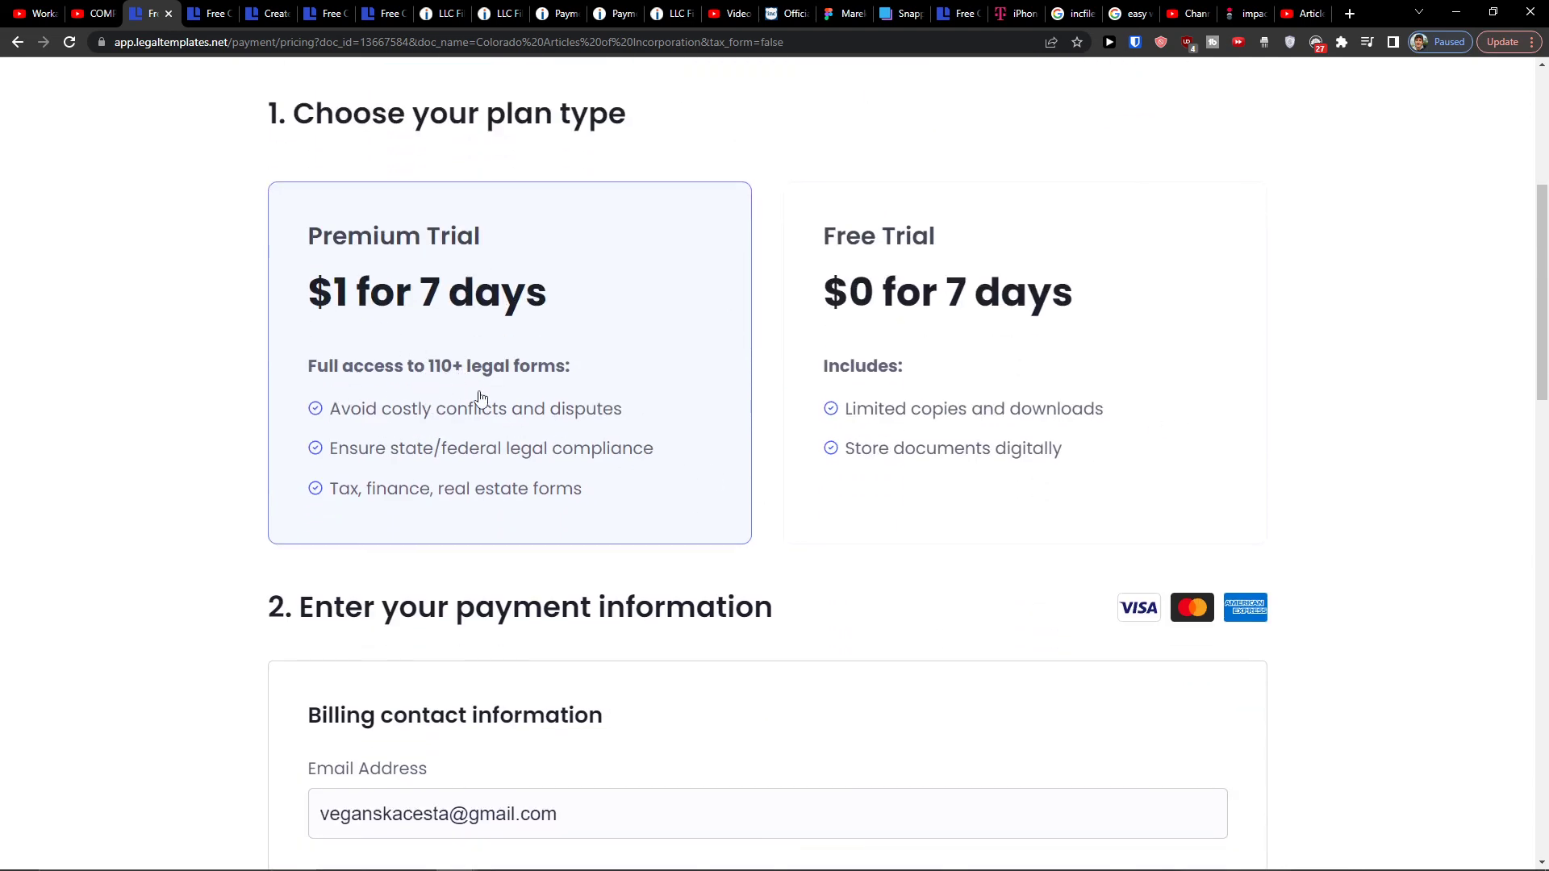
scroll(486, 409, "down", 9)
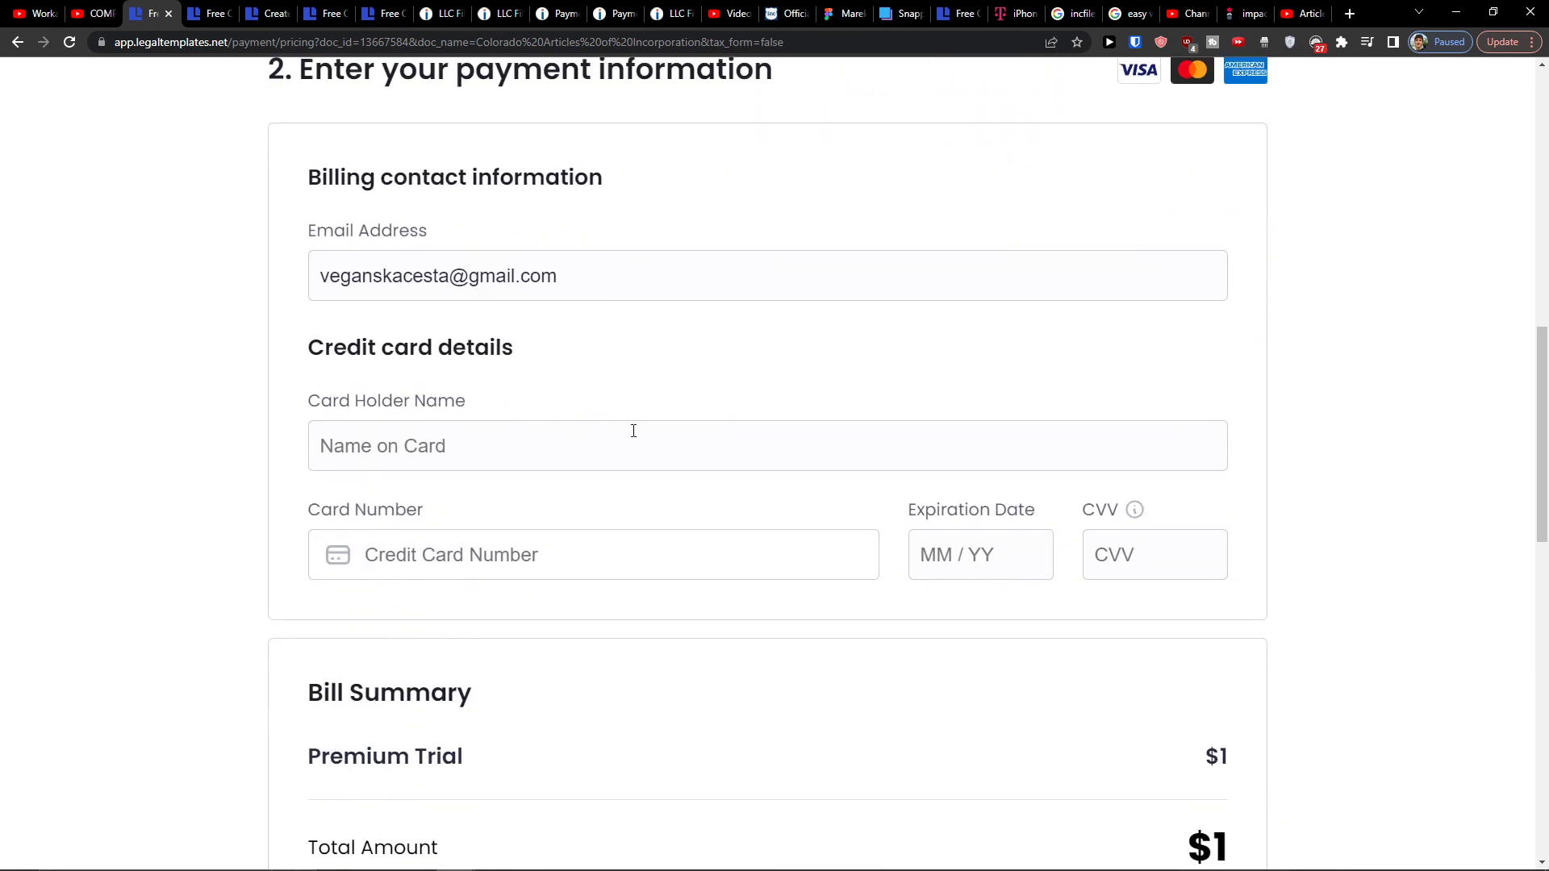
scroll(558, 408, "up", 3)
scroll(549, 480, "down", 2)
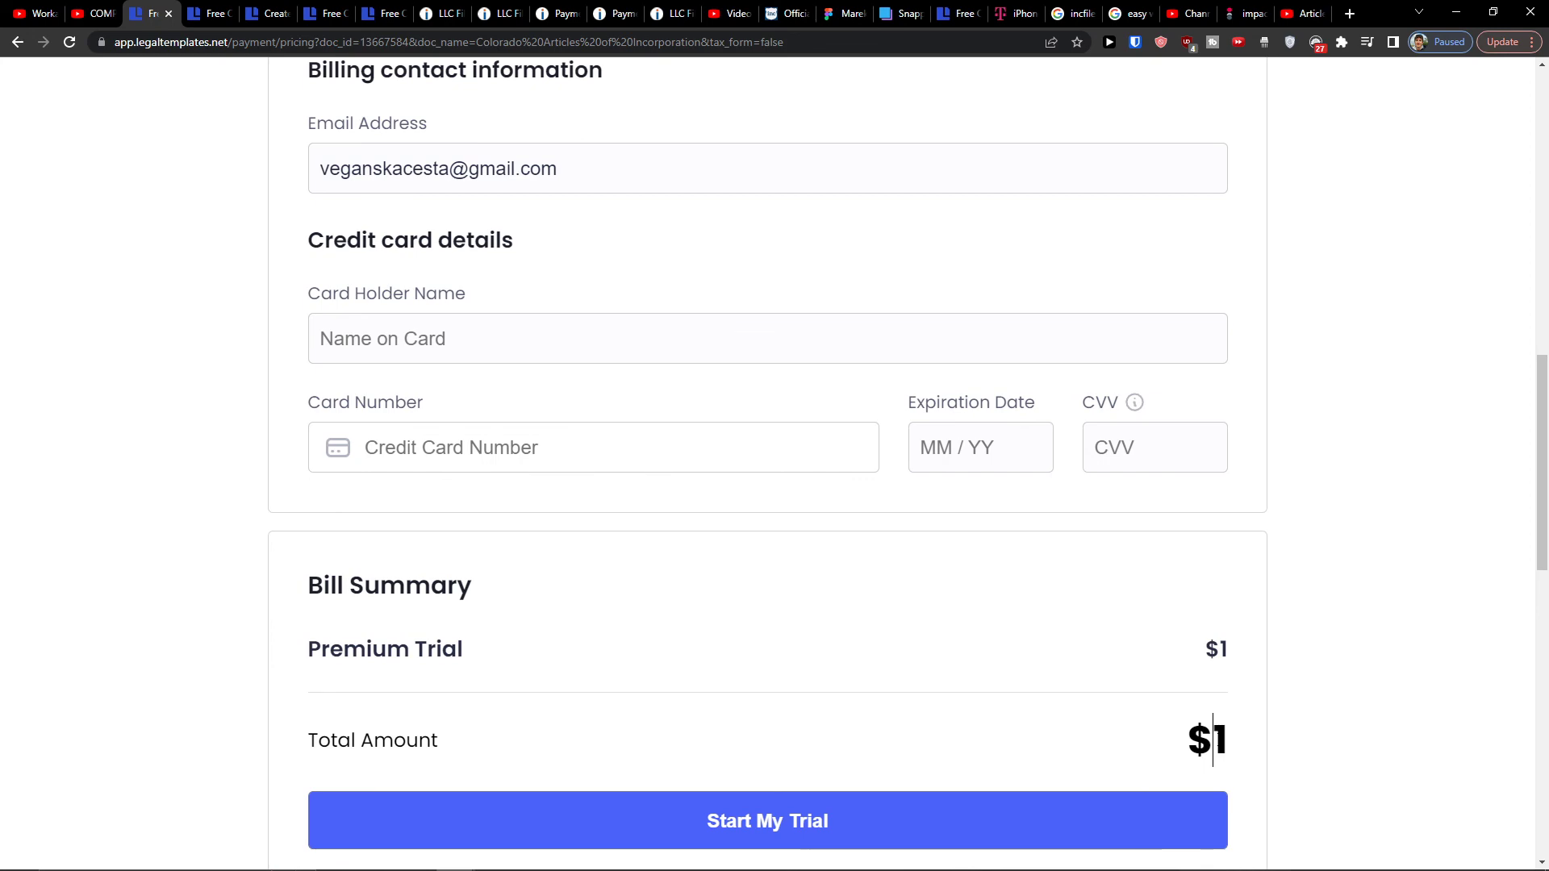
scroll(1216, 730, "down", 3)
scroll(1218, 743, "up", 8)
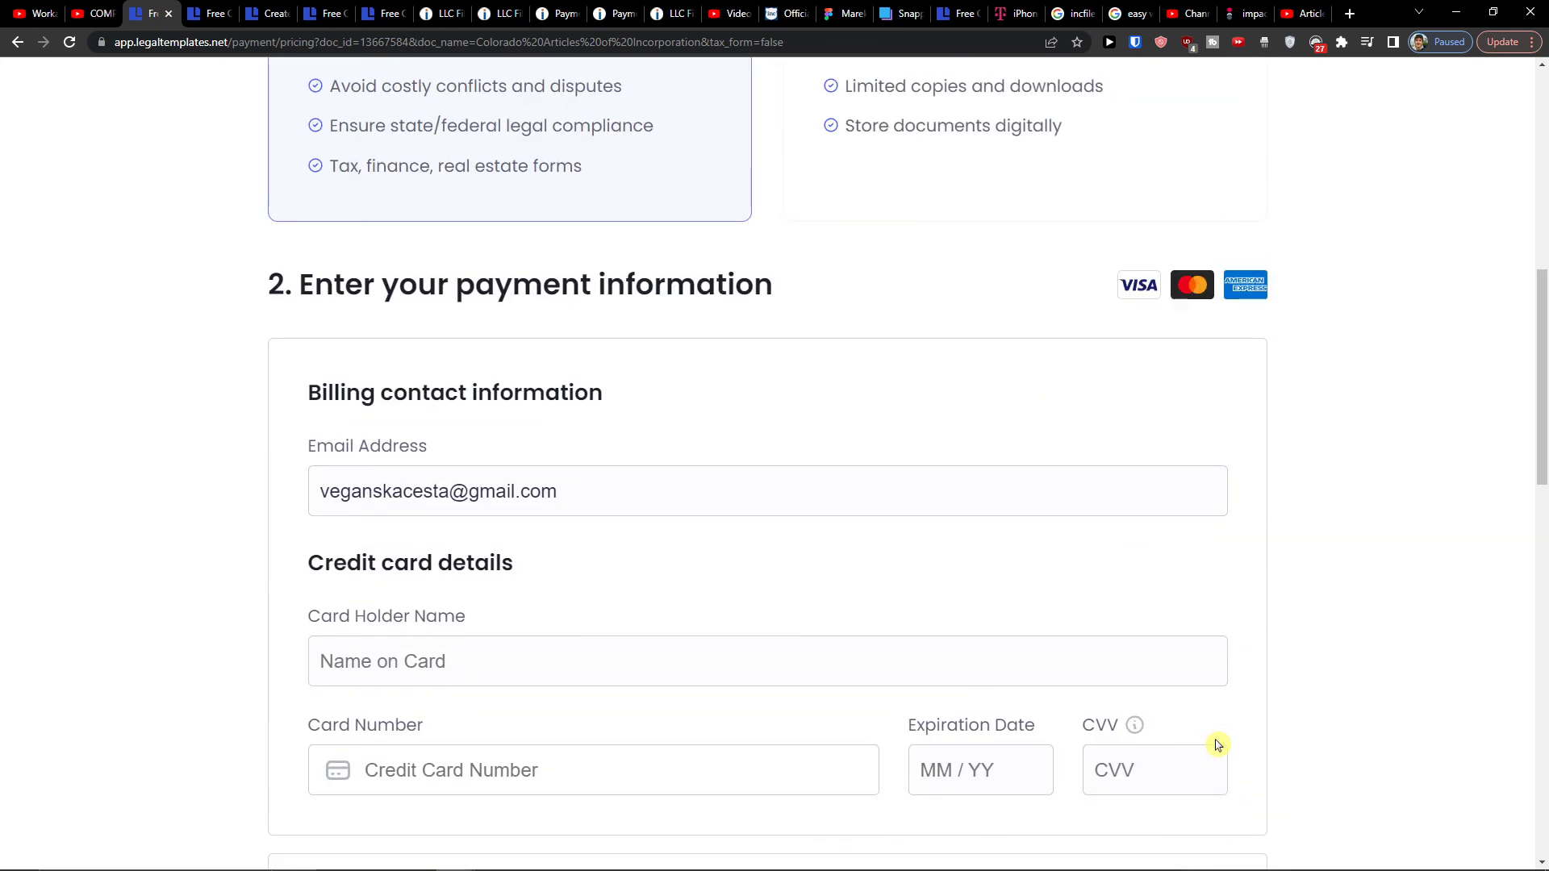
scroll(1218, 744, "up", 2)
scroll(1218, 743, "up", 3)
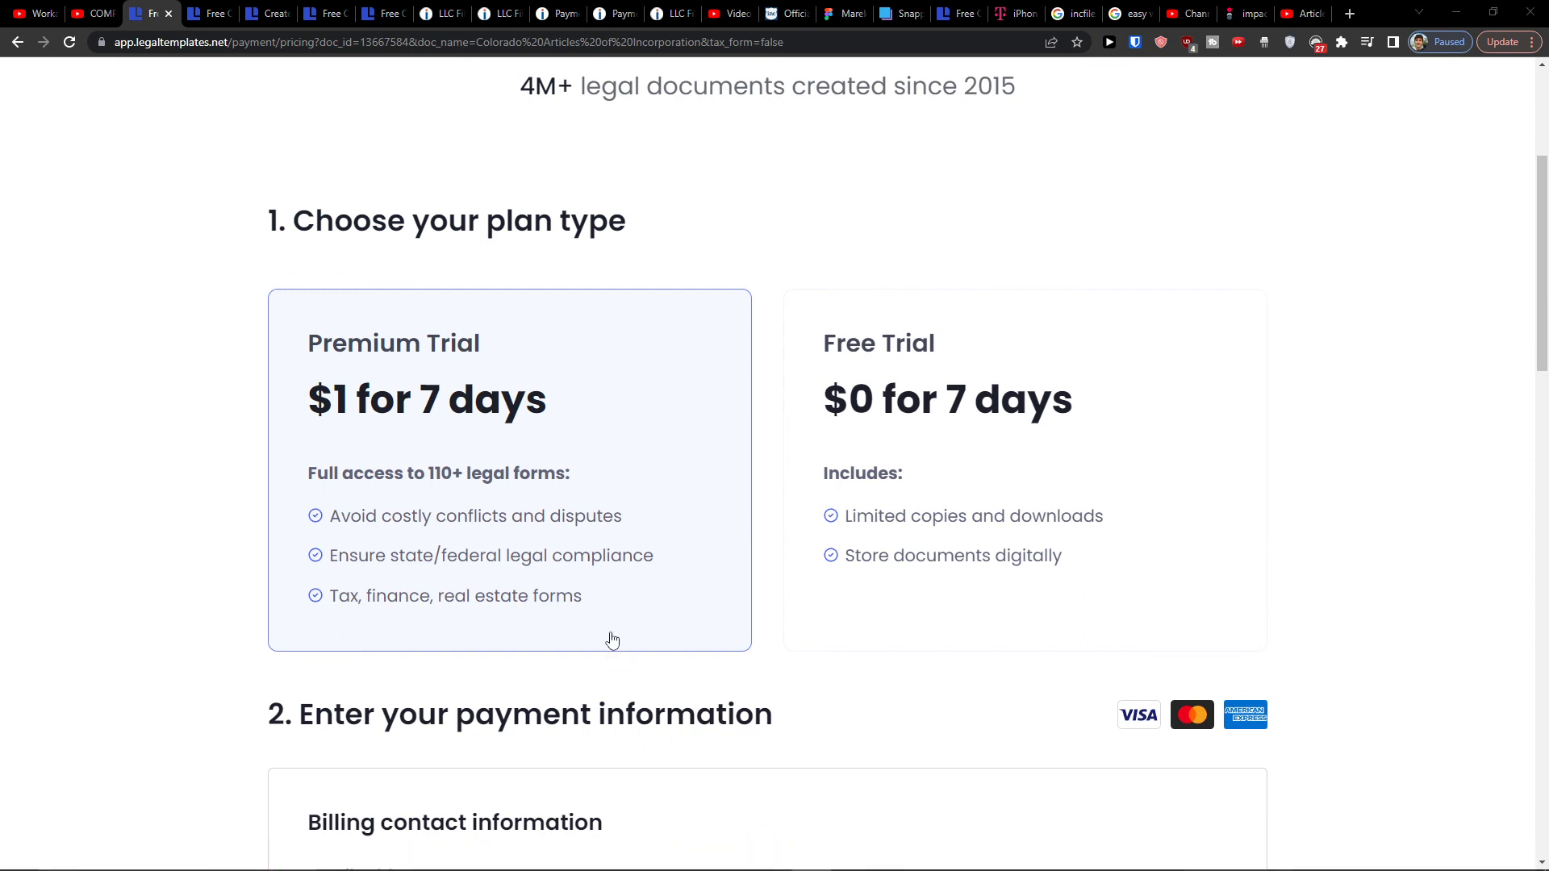
scroll(606, 453, "up", 4)
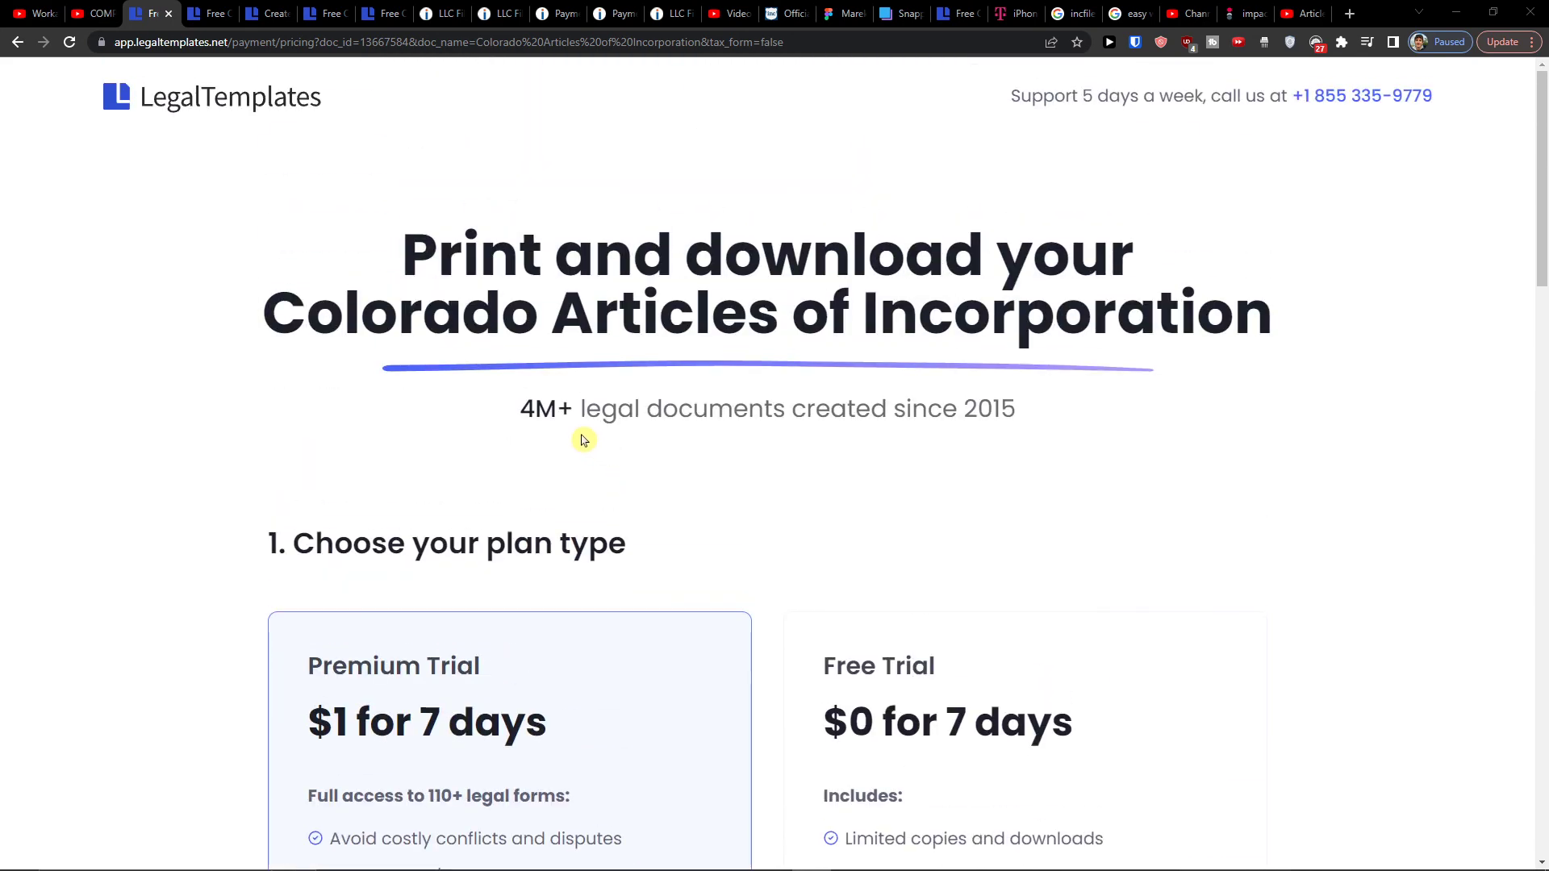